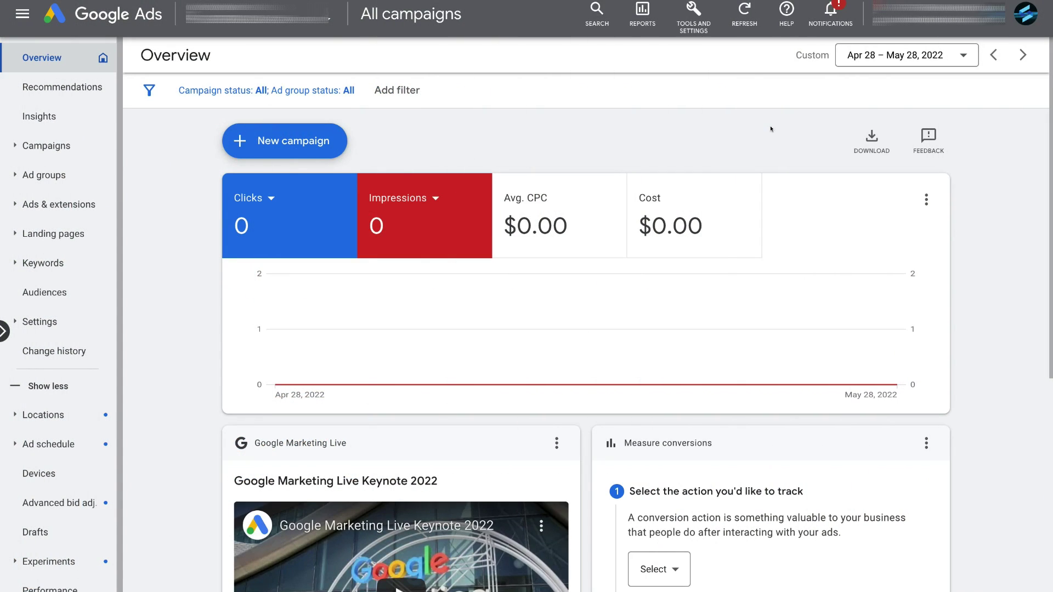
Start a new Website conversion action from Tools and Settings > Conversions.
{"action": "left_click", "coordinate": [680, 22]}
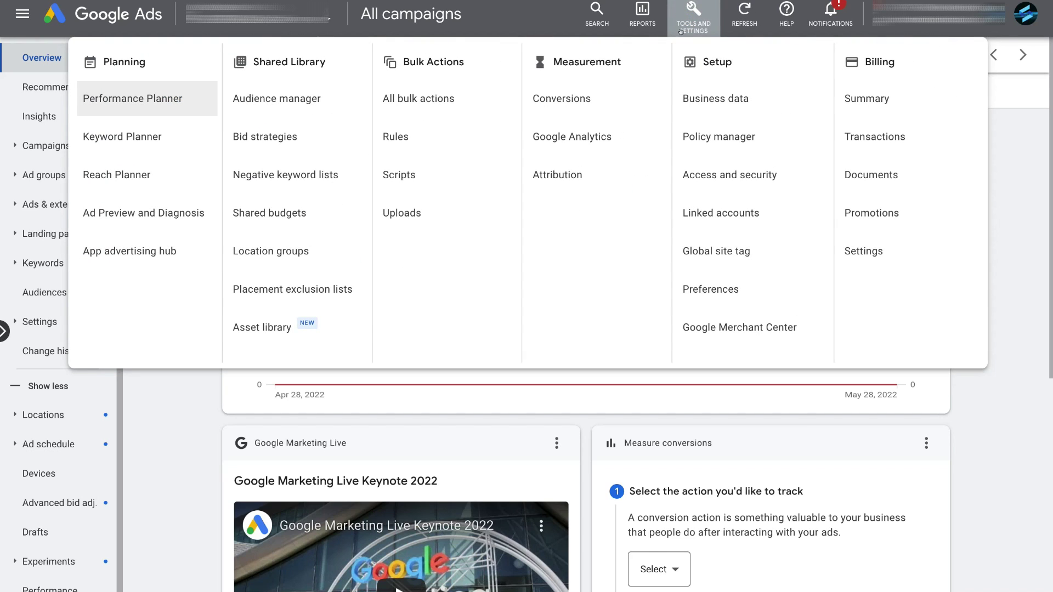
{"action": "left_click", "coordinate": [605, 106]}
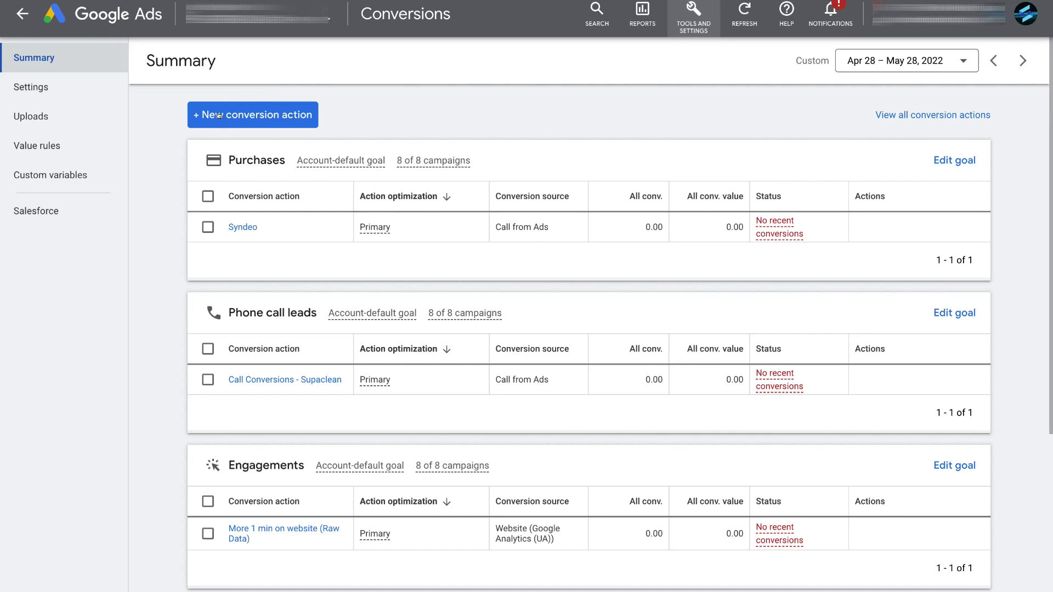
{"action": "left_click", "coordinate": [279, 118]}
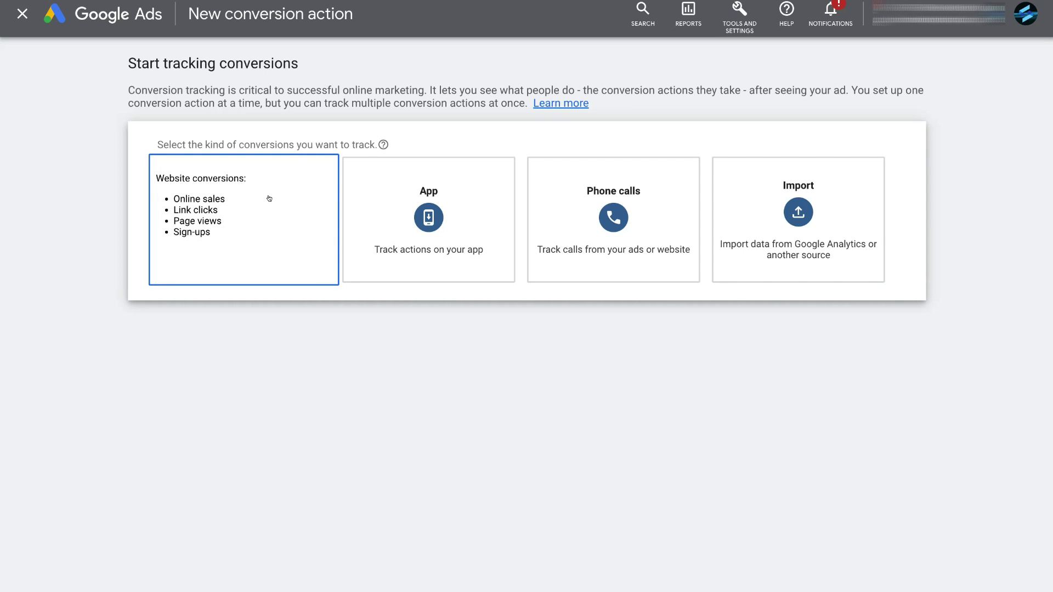
{"action": "left_click", "coordinate": [275, 215]}
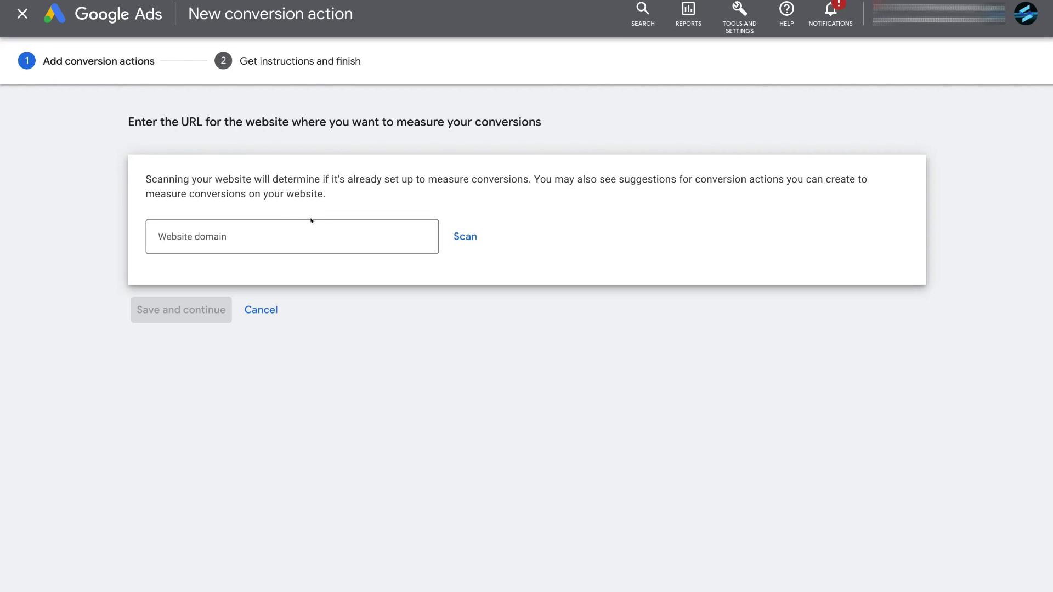
Enter the stewarttutorials.com domain, scan it, and choose to add a conversion action manually.
{"action": "left_click", "coordinate": [263, 237]}
{"action": "type", "text": "https://stewarttutorials.com"}
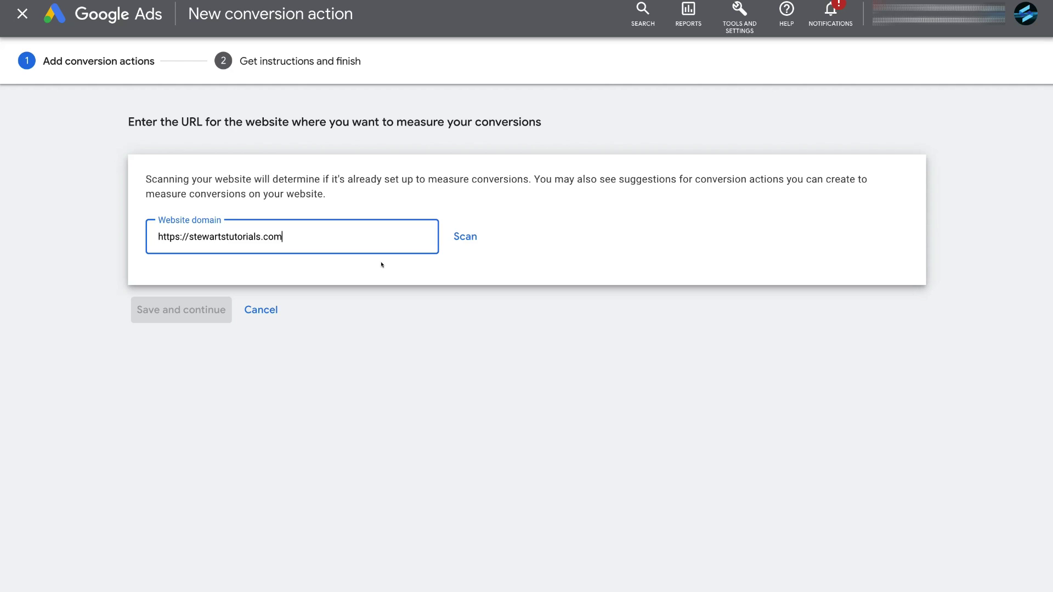
{"action": "left_click", "coordinate": [456, 241]}
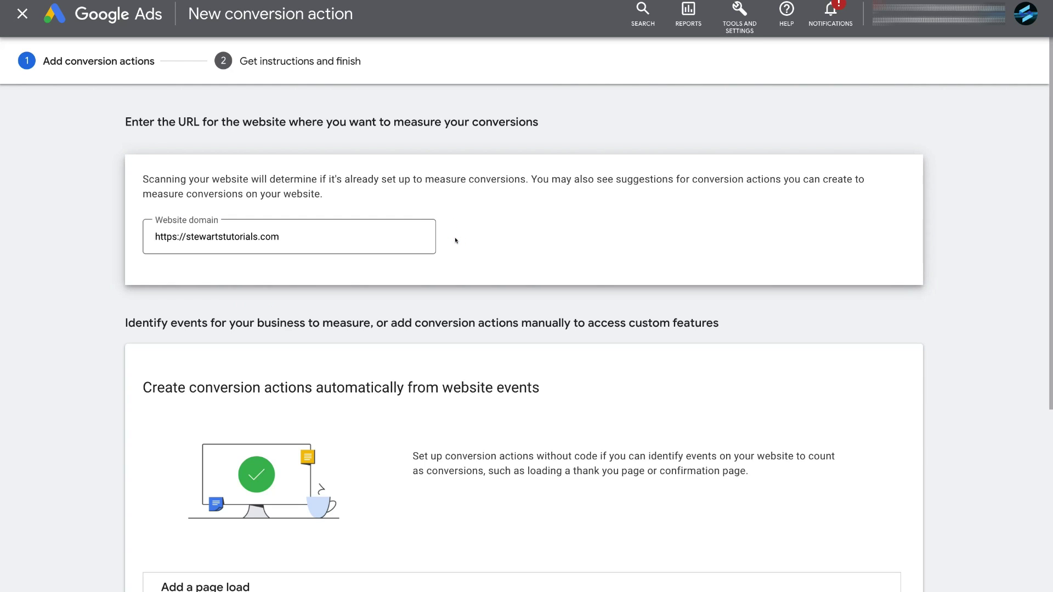
{"action": "scroll", "coordinate": [456, 240], "scroll_direction": "down", "scroll_amount": 6}
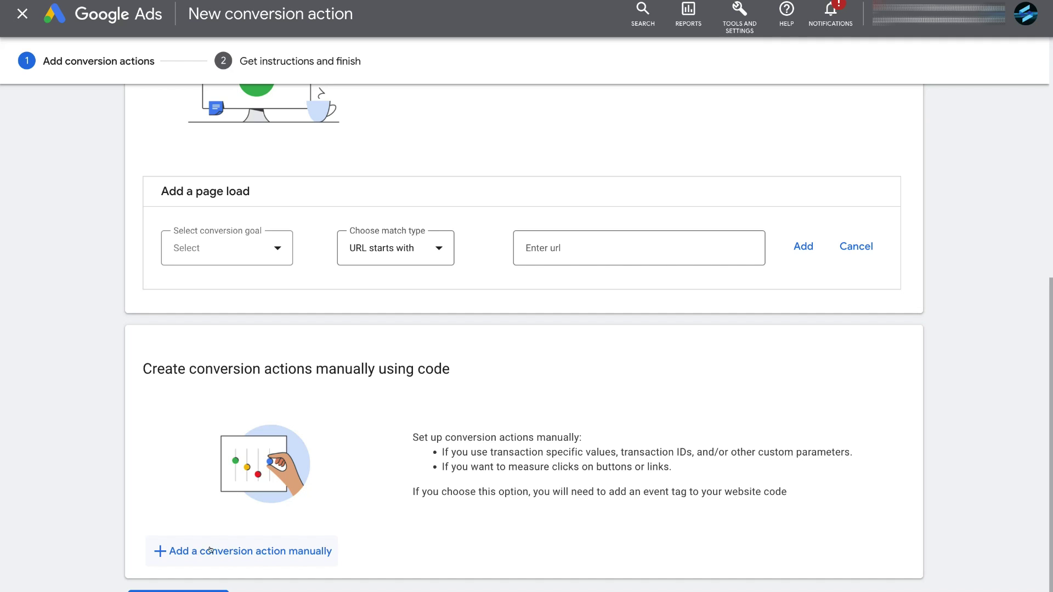
{"action": "left_click", "coordinate": [271, 549]}
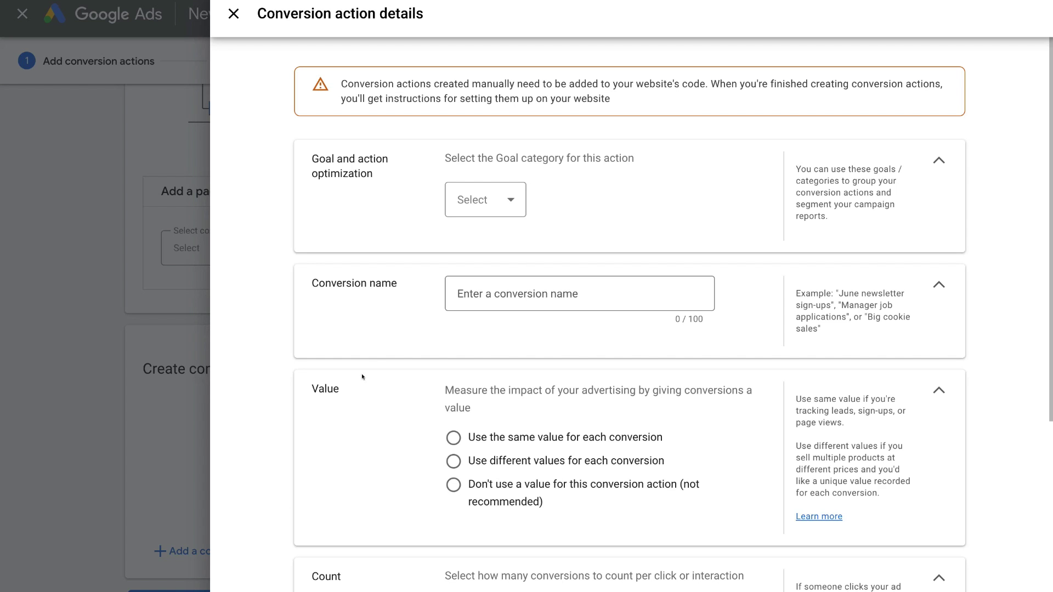
Choose the Submit lead form goal category and name the conversion 'Submit lead form - Conversion'.
{"action": "left_click", "coordinate": [503, 199]}
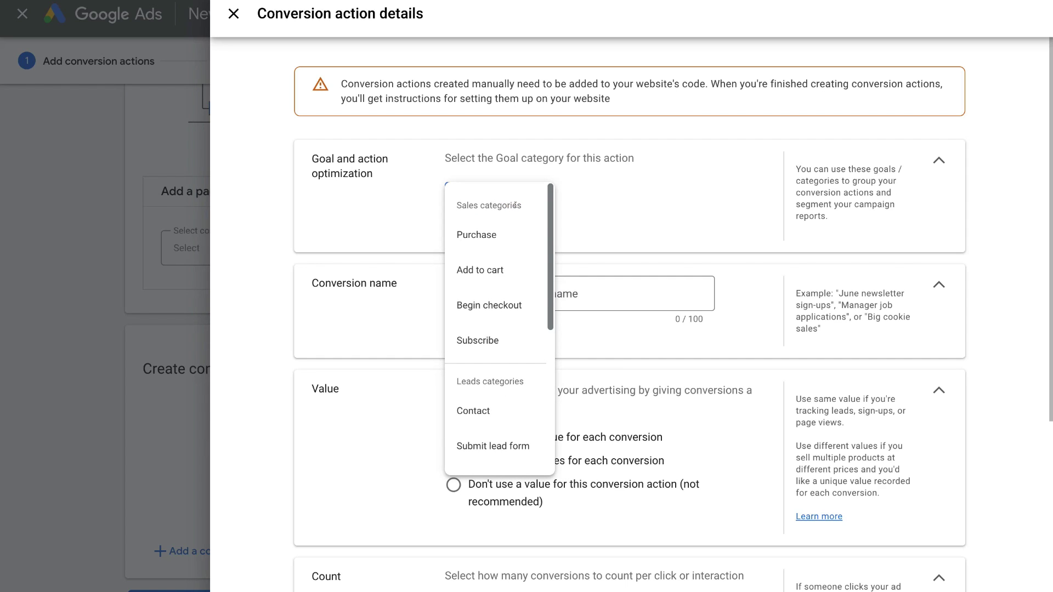
{"action": "scroll", "coordinate": [517, 244], "scroll_direction": "down", "scroll_amount": 3}
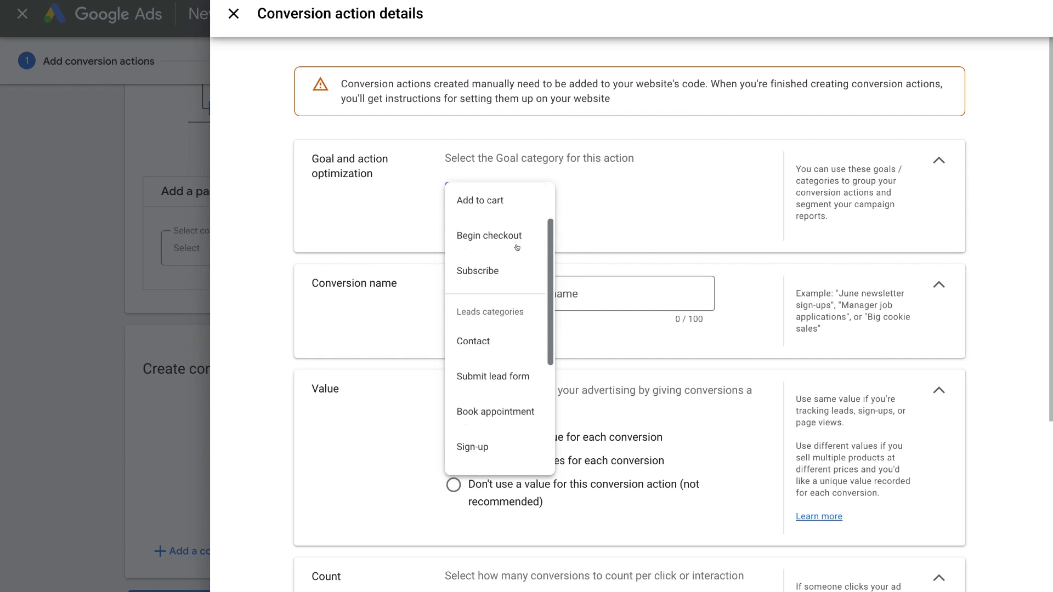
{"action": "scroll", "coordinate": [517, 247], "scroll_direction": "down", "scroll_amount": 1}
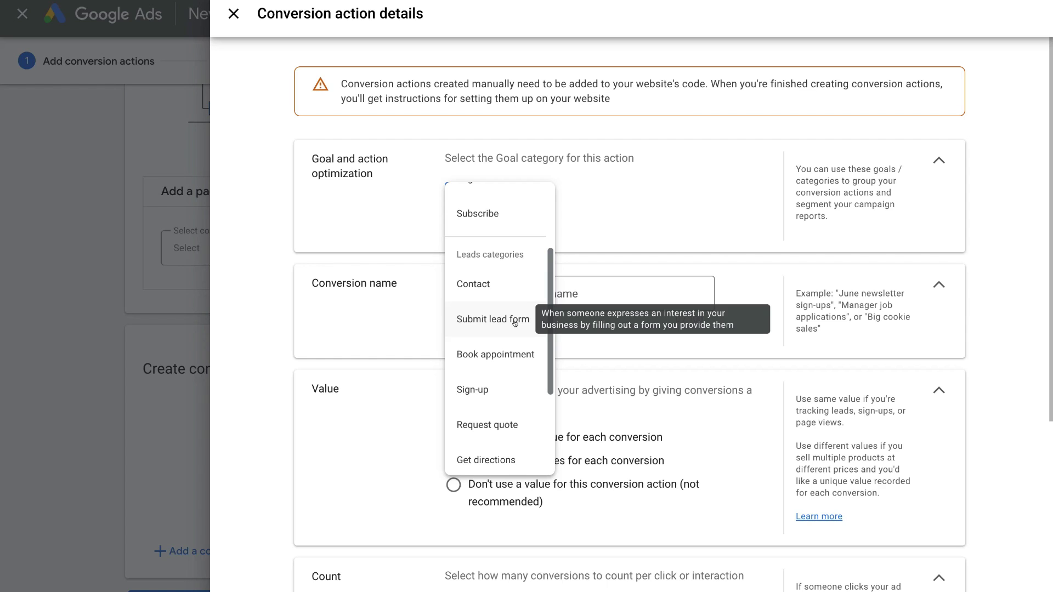
{"action": "left_click", "coordinate": [491, 324]}
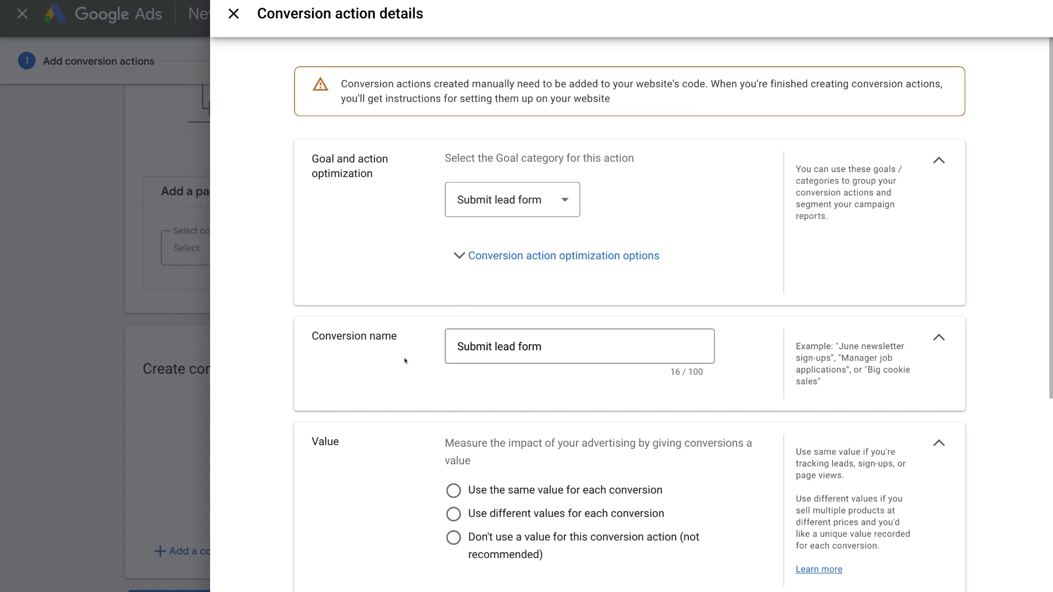
{"action": "left_click", "coordinate": [482, 339]}
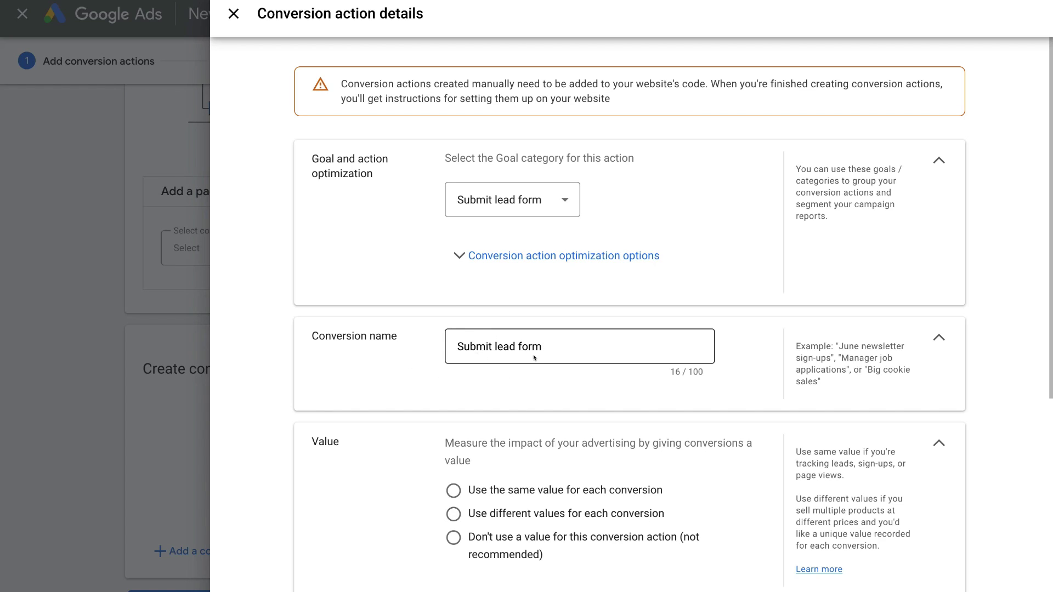
{"action": "type", "text": "- Conversion"}
{"action": "scroll", "coordinate": [553, 342], "scroll_direction": "down", "scroll_amount": 4}
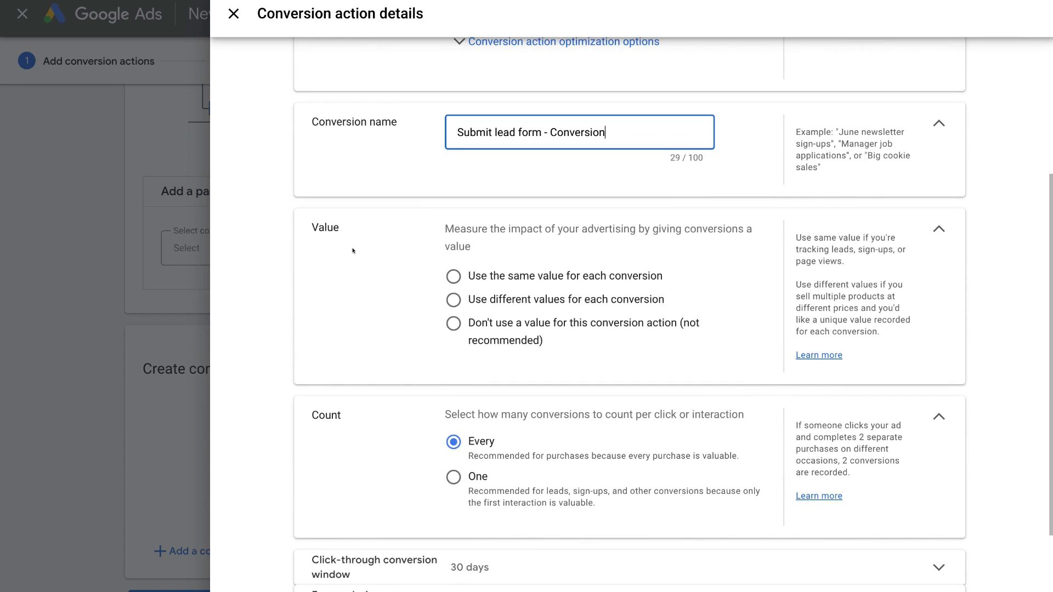
Set the conversion value to the same 1 NZD for every conversion.
{"action": "left_click", "coordinate": [451, 277]}
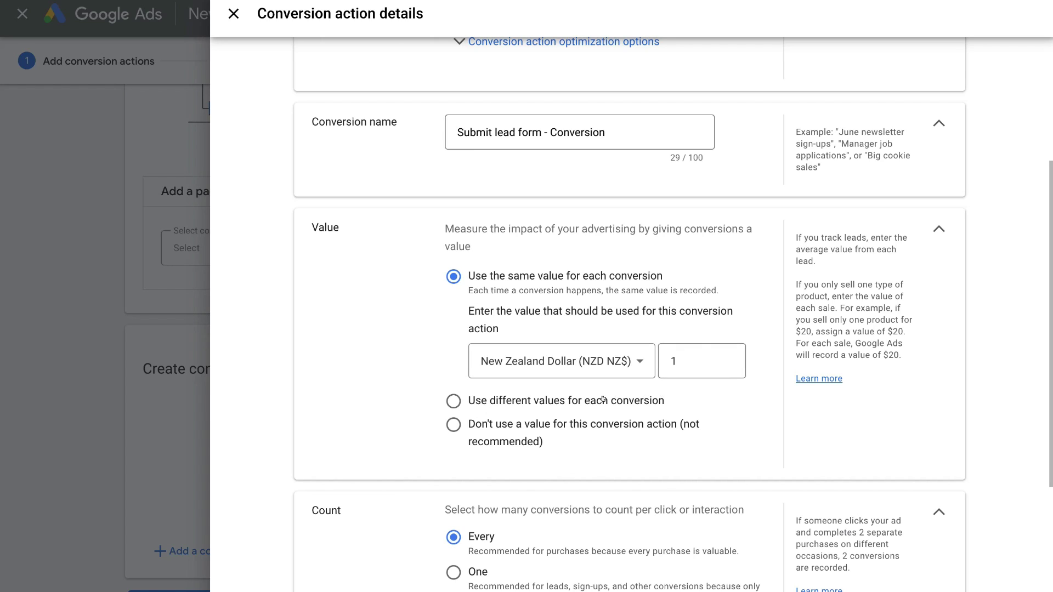
{"action": "left_click", "coordinate": [450, 400]}
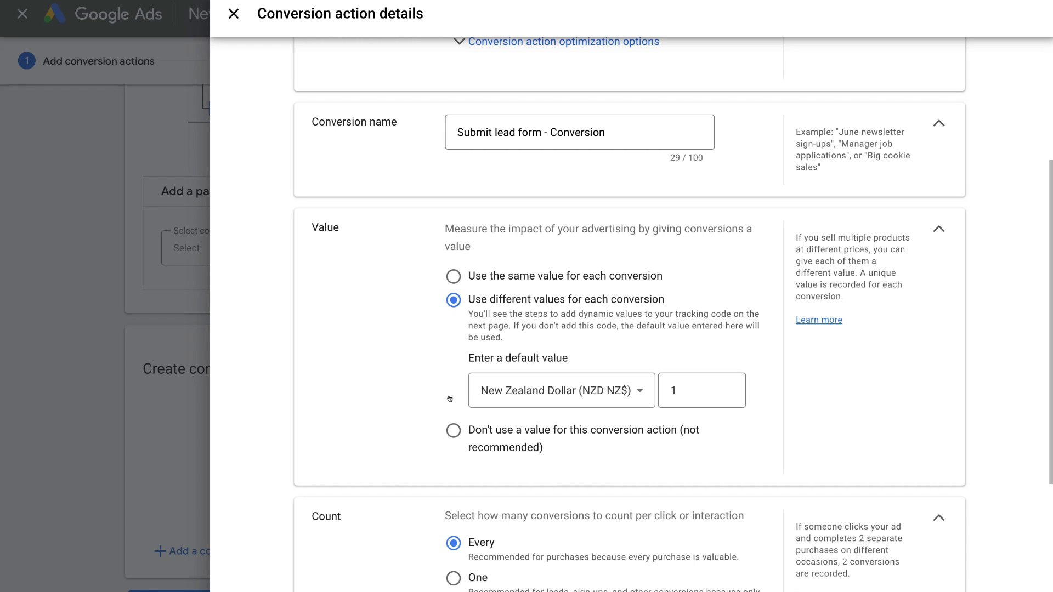
{"action": "left_click", "coordinate": [451, 277]}
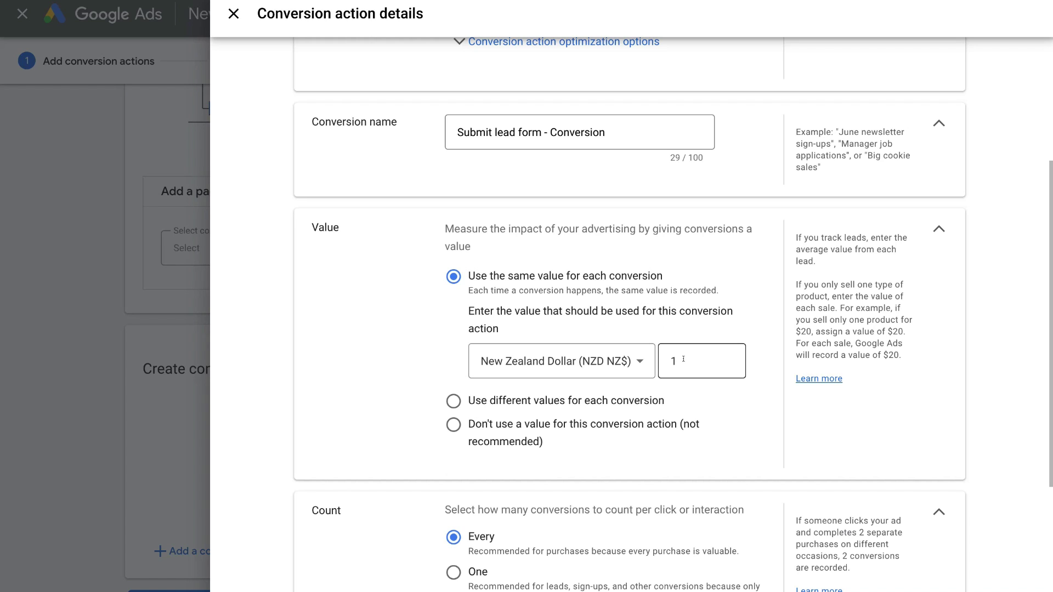
Set Count to One conversion per interaction.
{"action": "scroll", "coordinate": [681, 358], "scroll_direction": "down", "scroll_amount": 4}
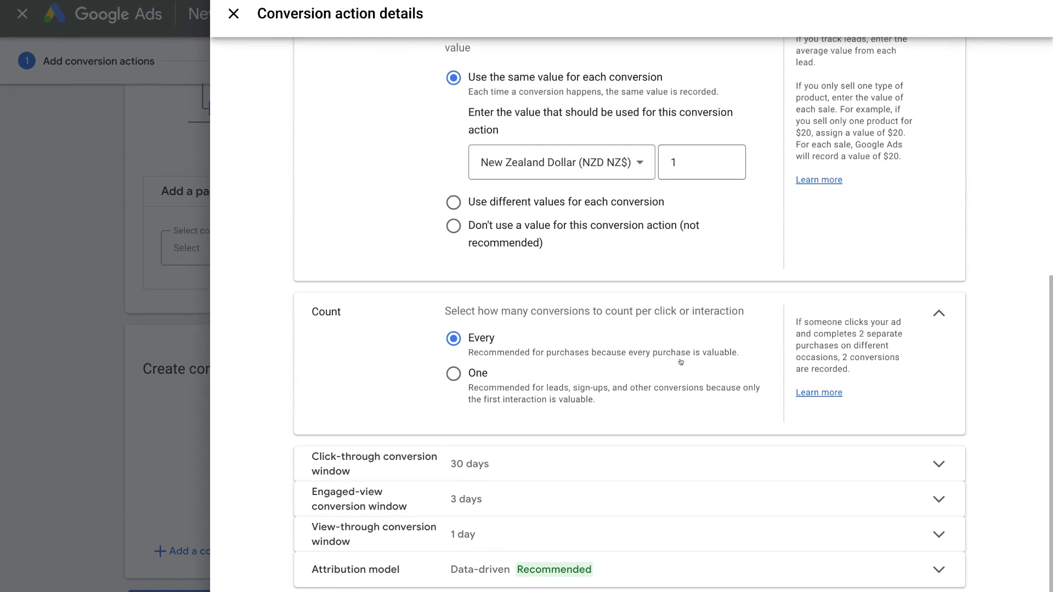
{"action": "left_click", "coordinate": [452, 373]}
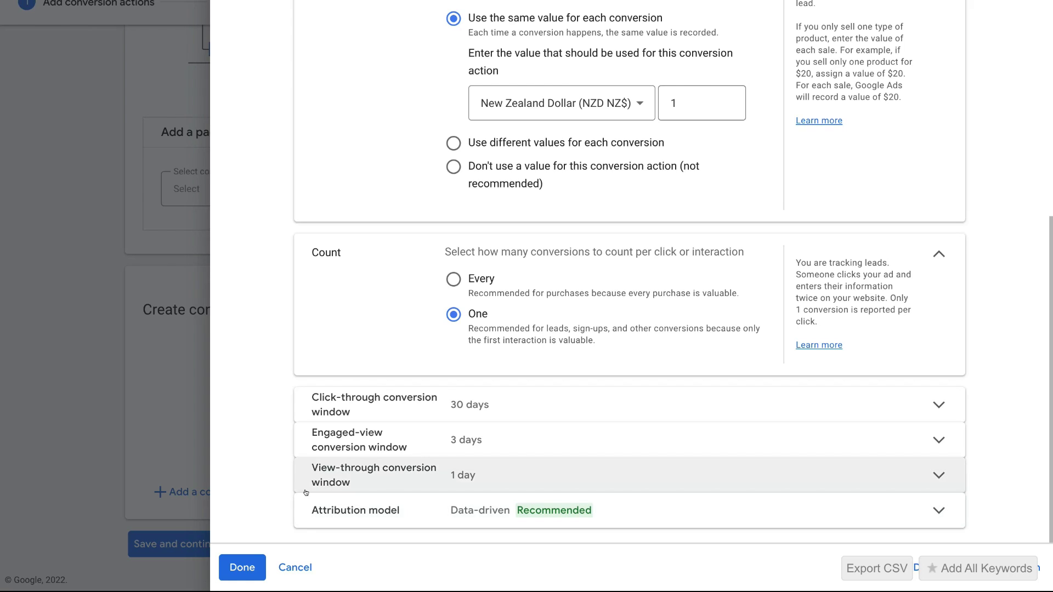
Finish and save the Submit lead form conversion action to reach its tag setup page.
{"action": "left_click", "coordinate": [237, 565]}
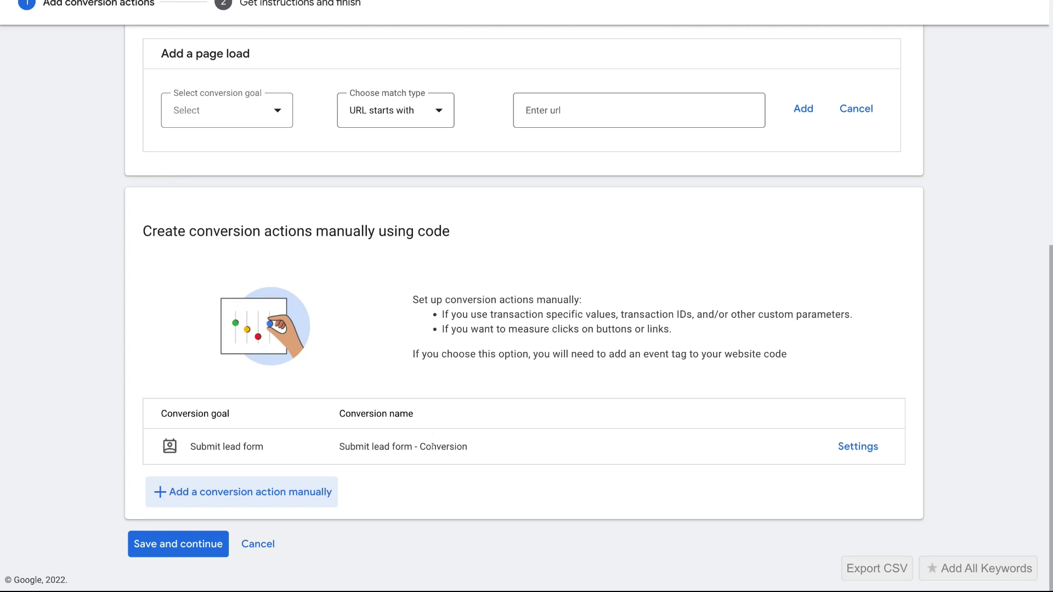
{"action": "left_click", "coordinate": [189, 544]}
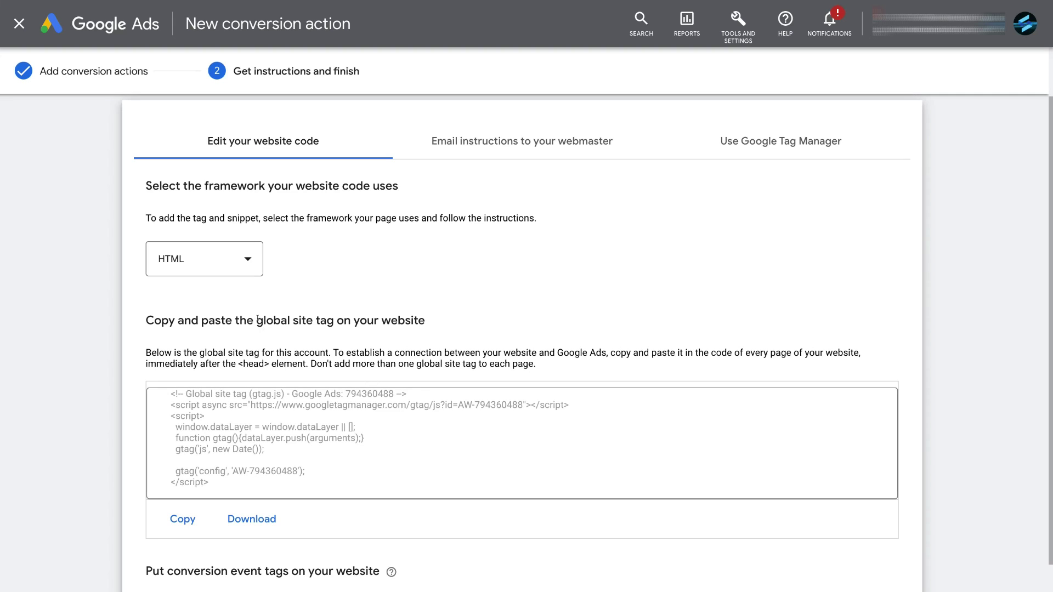
Copy the global site tag code from the tag setup page.
{"action": "left_click_drag", "start_coordinate": [259, 321], "coordinate": [339, 331]}
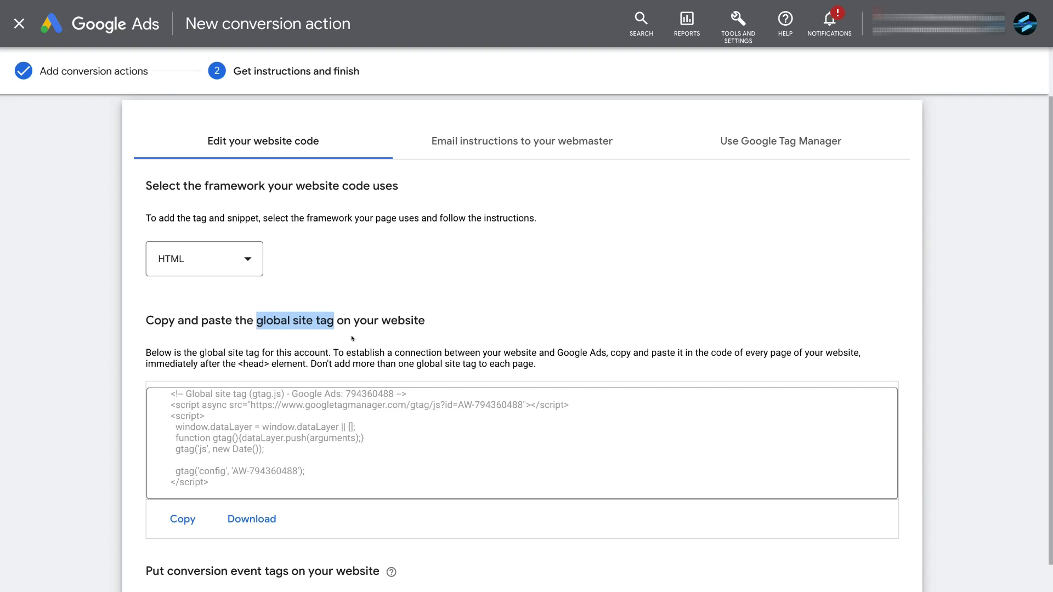
{"action": "left_click", "coordinate": [351, 339]}
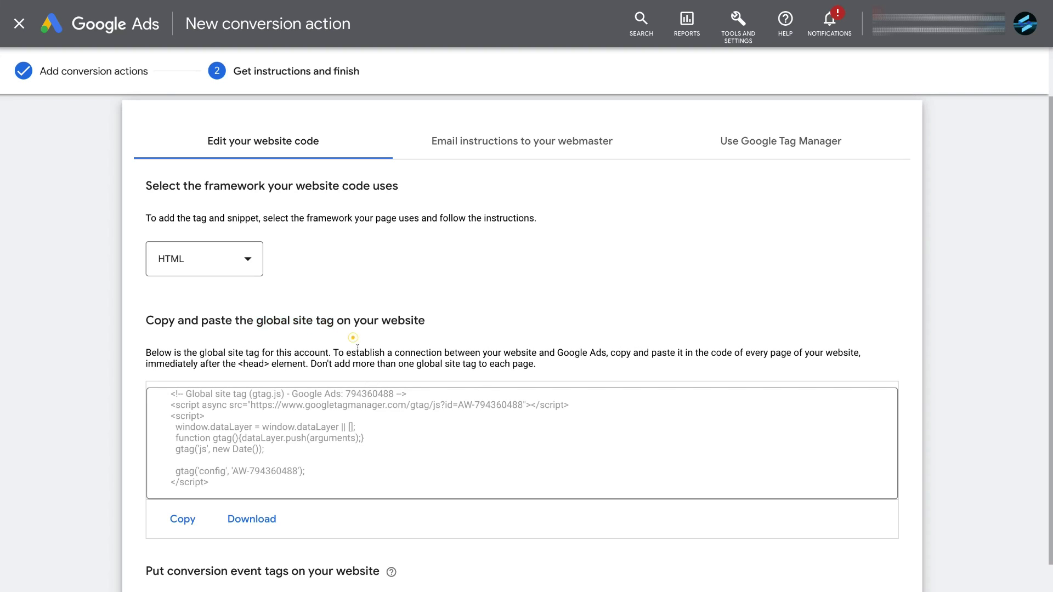
{"action": "left_click", "coordinate": [192, 518]}
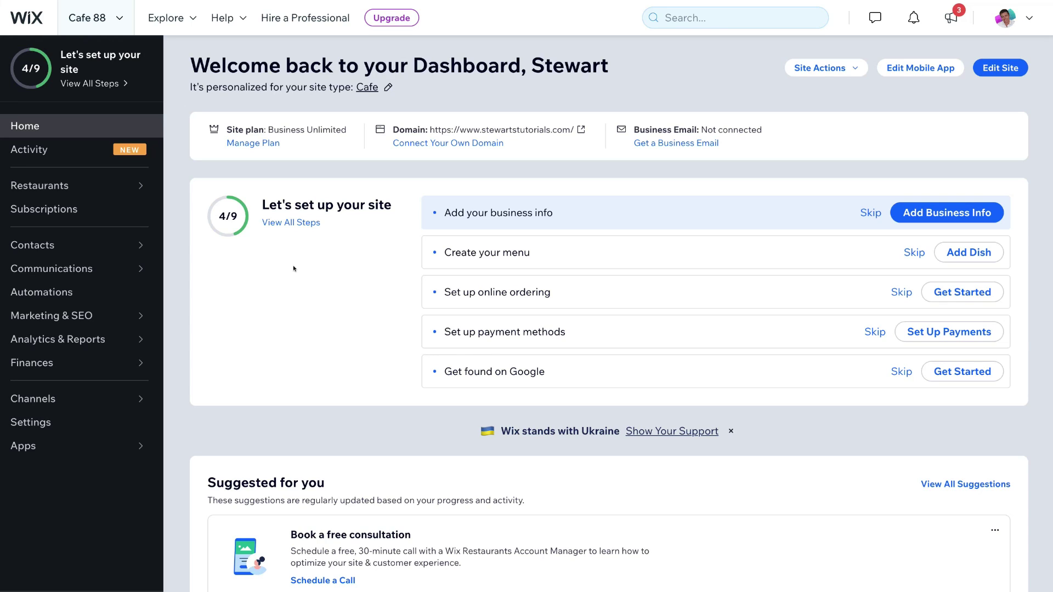
In the Wix site settings, add a new custom code snippet at the end of the body.
{"action": "left_click", "coordinate": [73, 422]}
{"action": "scroll", "coordinate": [283, 407], "scroll_direction": "down", "scroll_amount": 8}
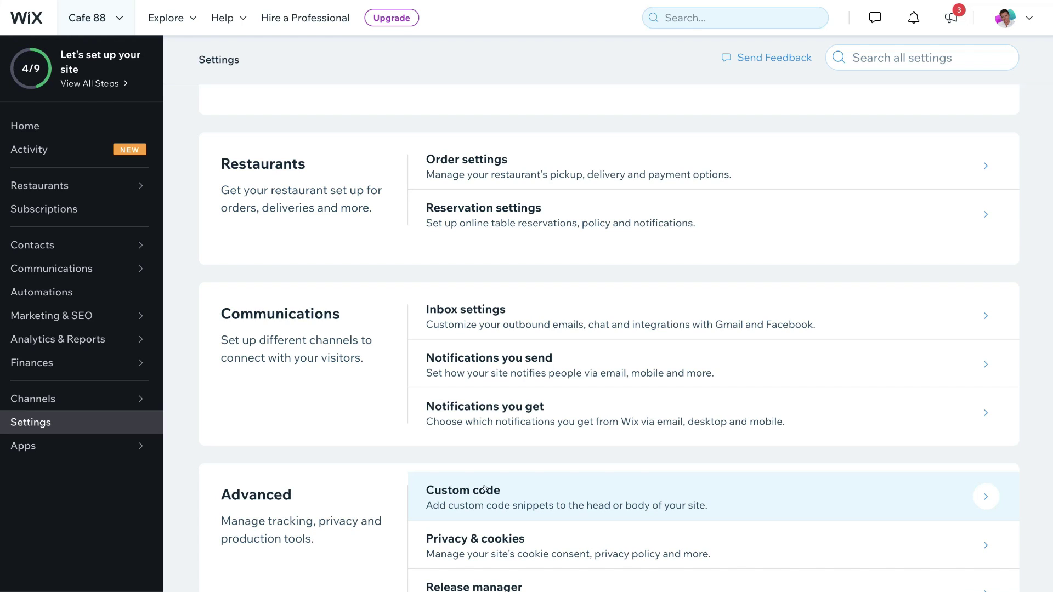
{"action": "left_click", "coordinate": [541, 491]}
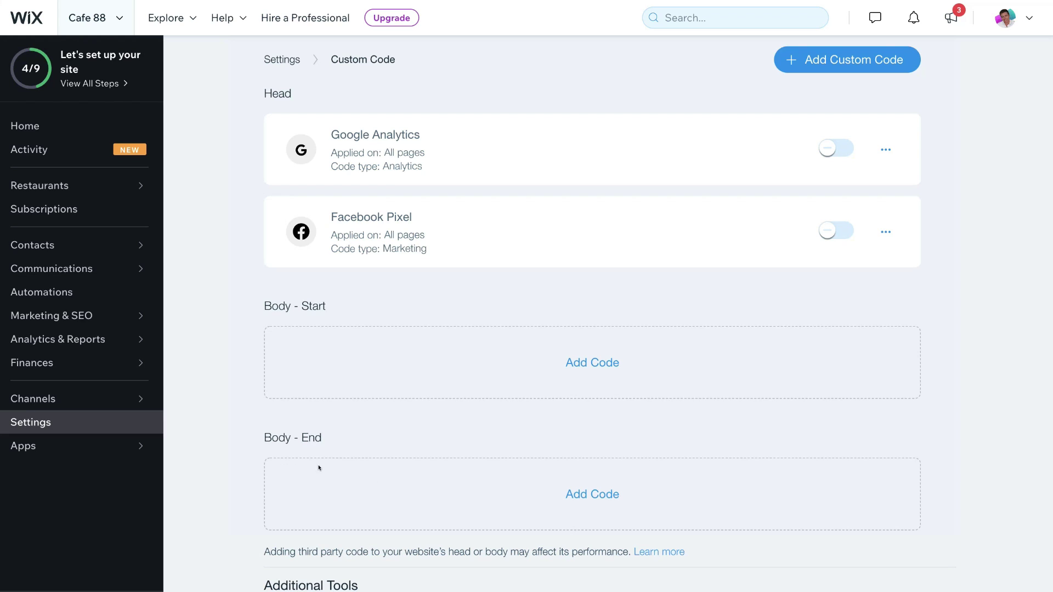
{"action": "left_click", "coordinate": [584, 495]}
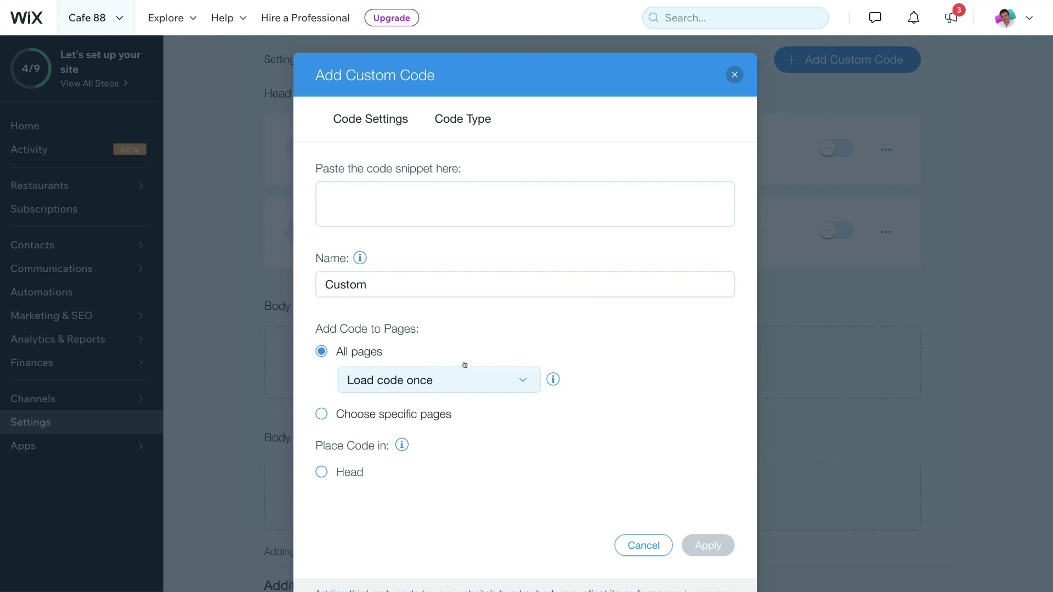
Paste the global site tag into the code box and delete its first comment line.
{"action": "left_click", "coordinate": [337, 198]}
{"action": "key", "text": "ctrl+v"}
{"action": "scroll", "coordinate": [511, 193], "scroll_direction": "up", "scroll_amount": 4}
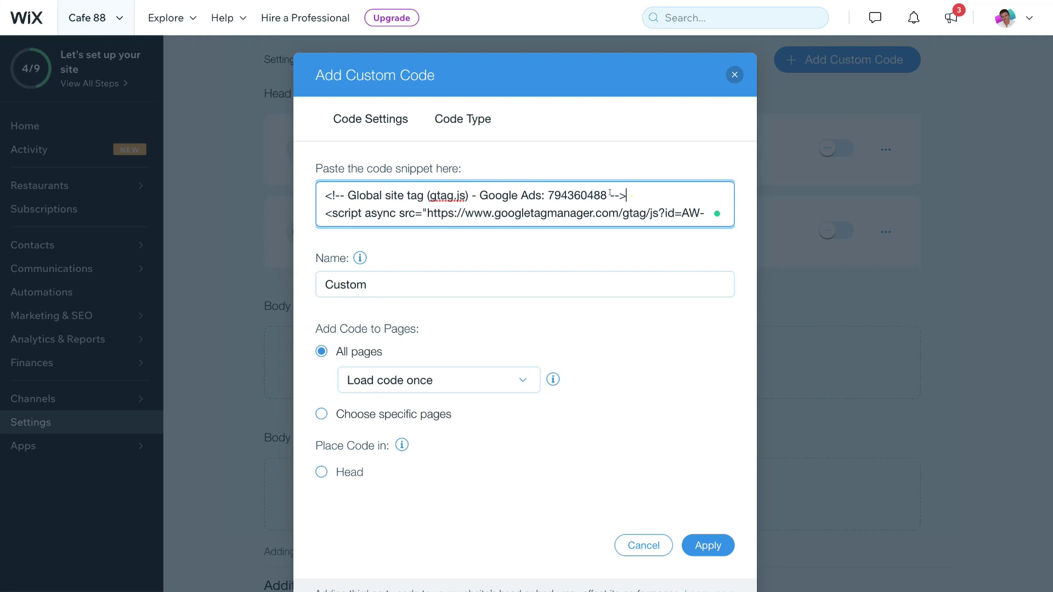
{"action": "left_click_drag", "start_coordinate": [628, 195], "coordinate": [324, 196]}
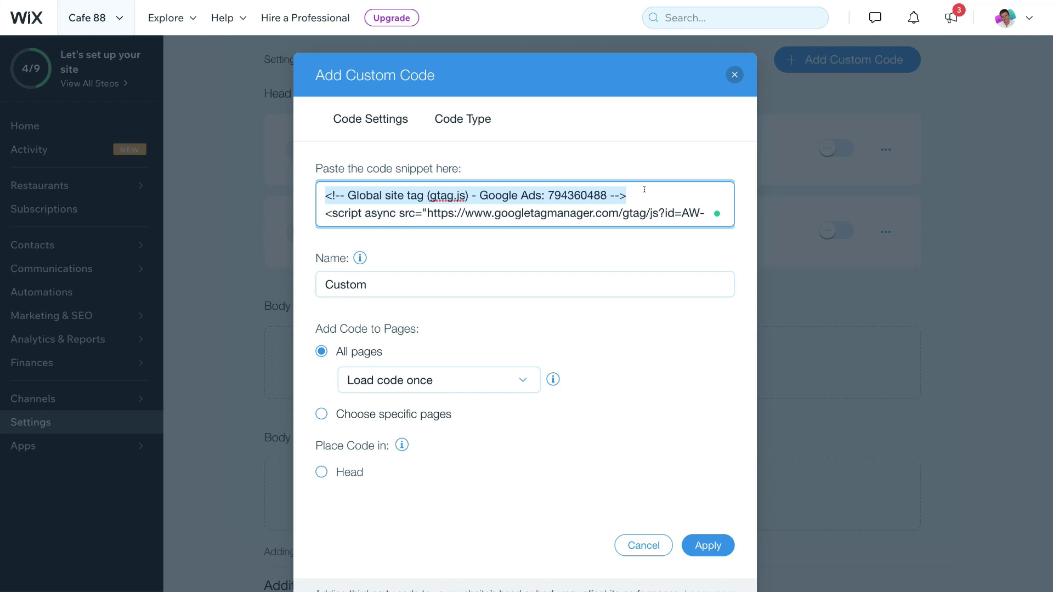
{"action": "key", "text": "BackSpace"}
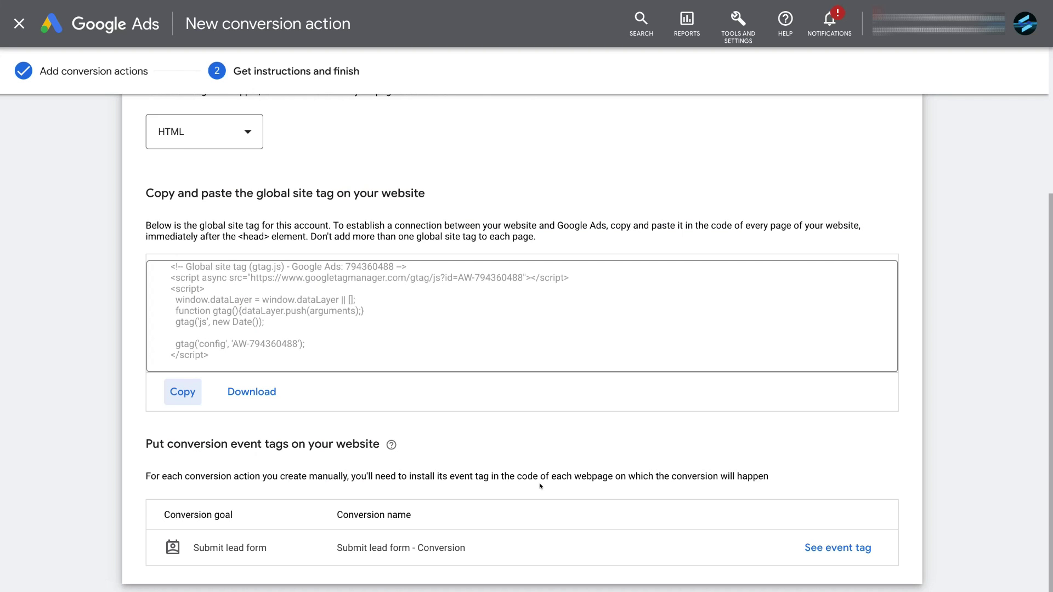
Copy the event snippet shown under See event tag for Submit lead form.
{"action": "left_click", "coordinate": [839, 547]}
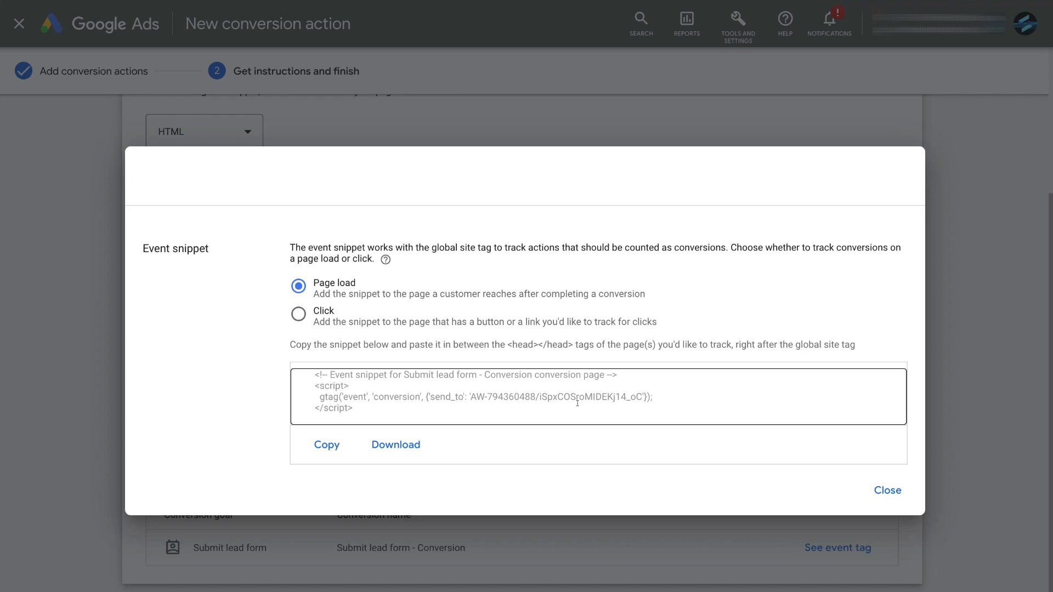
{"action": "left_click", "coordinate": [322, 445]}
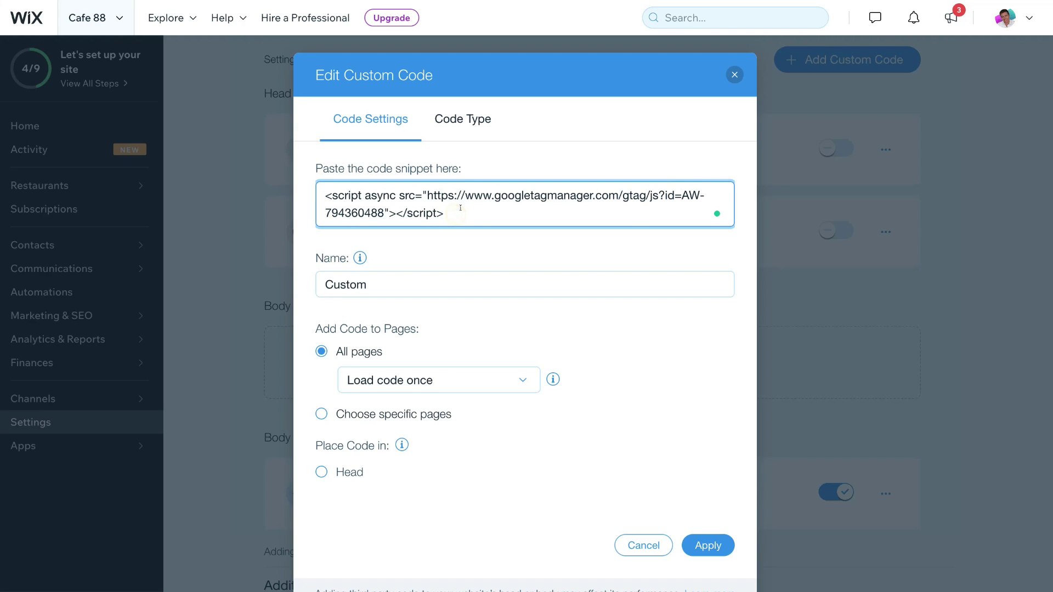
Paste the event snippet on a new line below the global site tag.
{"action": "key", "text": "ctrl+v"}
{"action": "scroll", "coordinate": [460, 208], "scroll_direction": "down", "scroll_amount": 2}
{"action": "scroll", "coordinate": [460, 208], "scroll_direction": "down", "scroll_amount": 3}
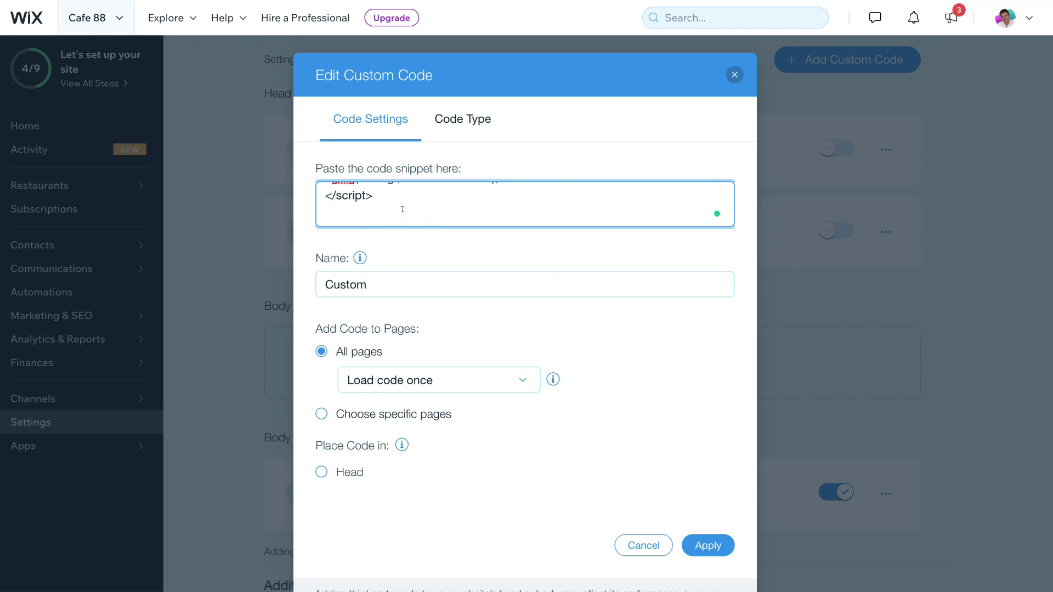
{"action": "key", "text": "Return"}
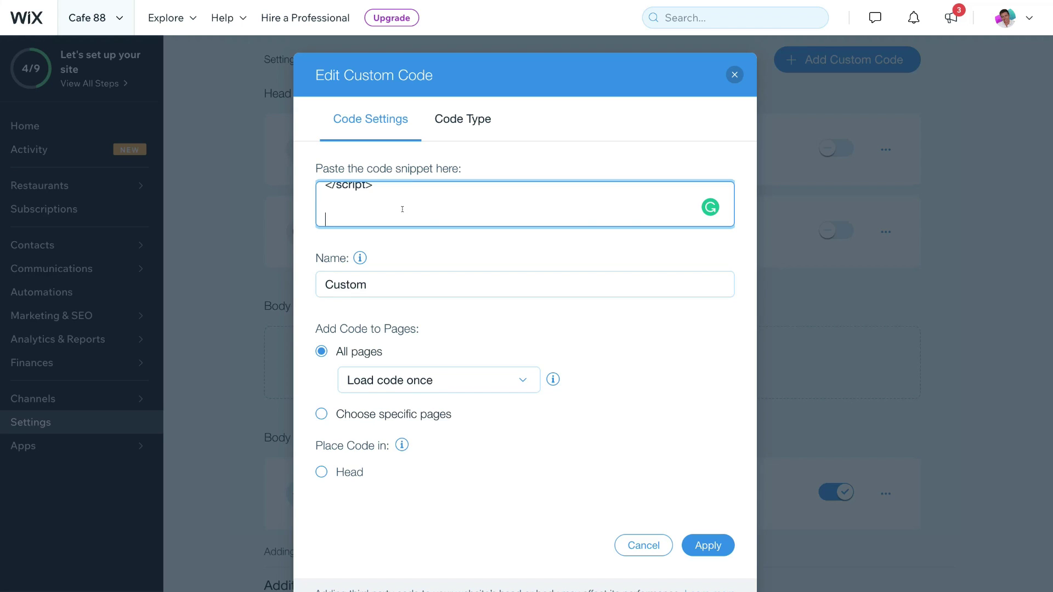
{"action": "key", "text": "ctrl+v"}
{"action": "scroll", "coordinate": [409, 200], "scroll_direction": "up", "scroll_amount": 2}
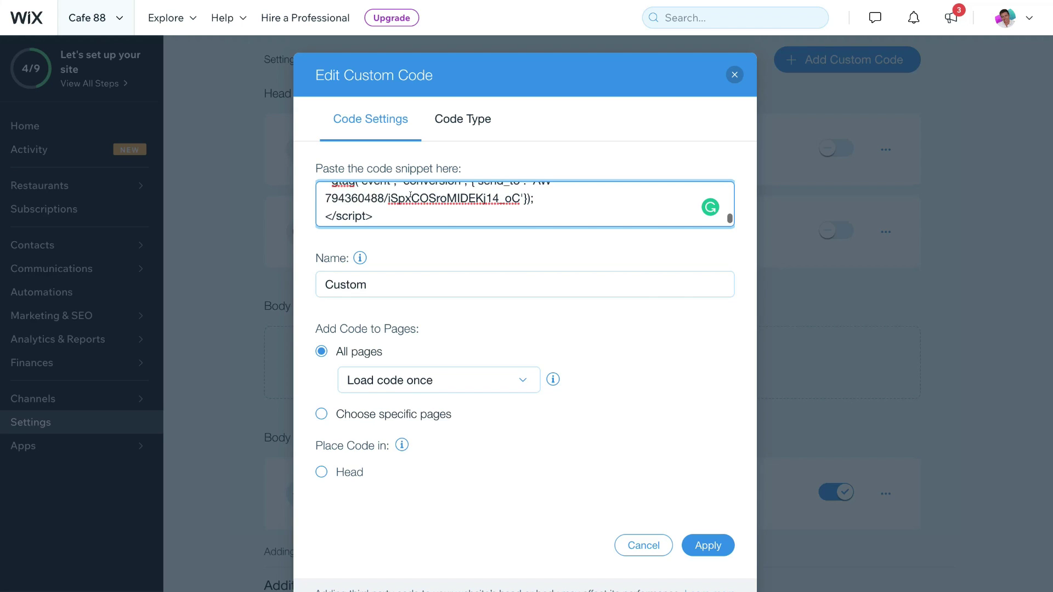
{"action": "scroll", "coordinate": [410, 198], "scroll_direction": "up", "scroll_amount": 2}
{"action": "scroll", "coordinate": [340, 198], "scroll_direction": "down", "scroll_amount": 1}
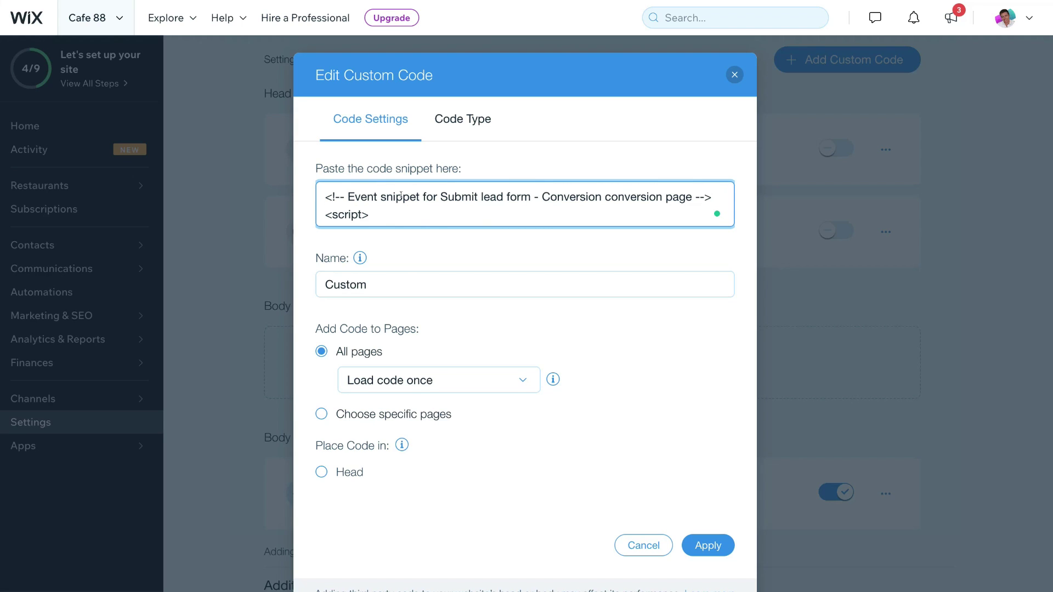
Delete the event snippet's comment line and review the combined code.
{"action": "left_click_drag", "start_coordinate": [330, 195], "coordinate": [703, 190]}
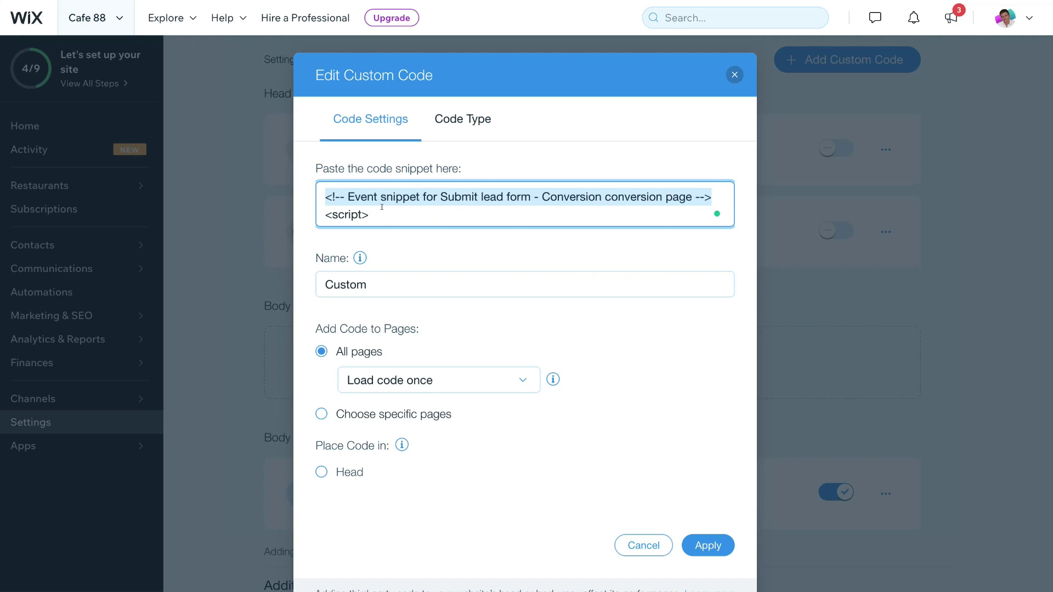
{"action": "key", "text": "BackSpace"}
{"action": "scroll", "coordinate": [379, 205], "scroll_direction": "up", "scroll_amount": 2}
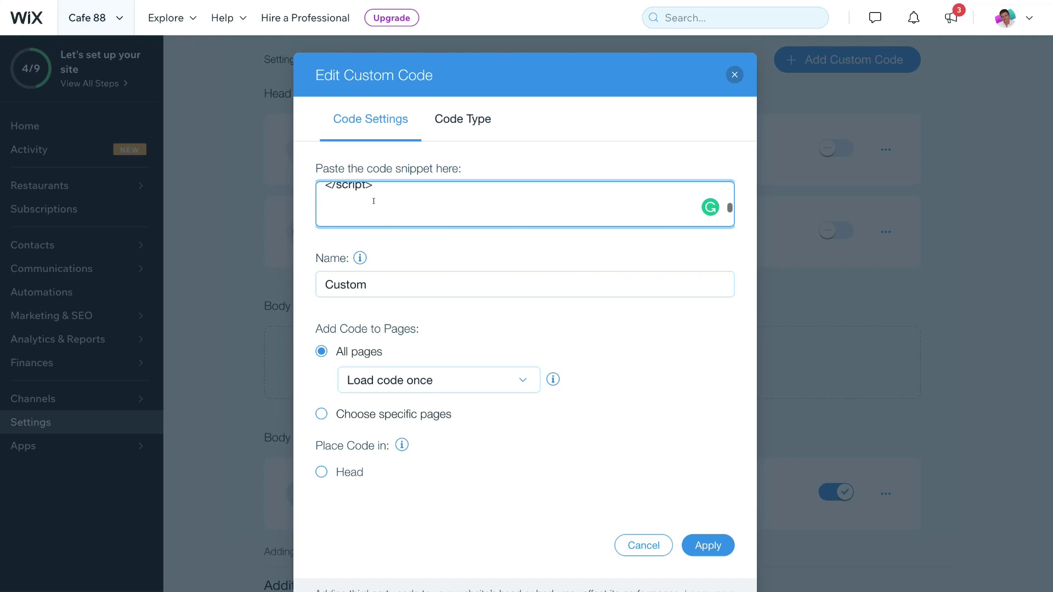
{"action": "scroll", "coordinate": [373, 202], "scroll_direction": "up", "scroll_amount": 3}
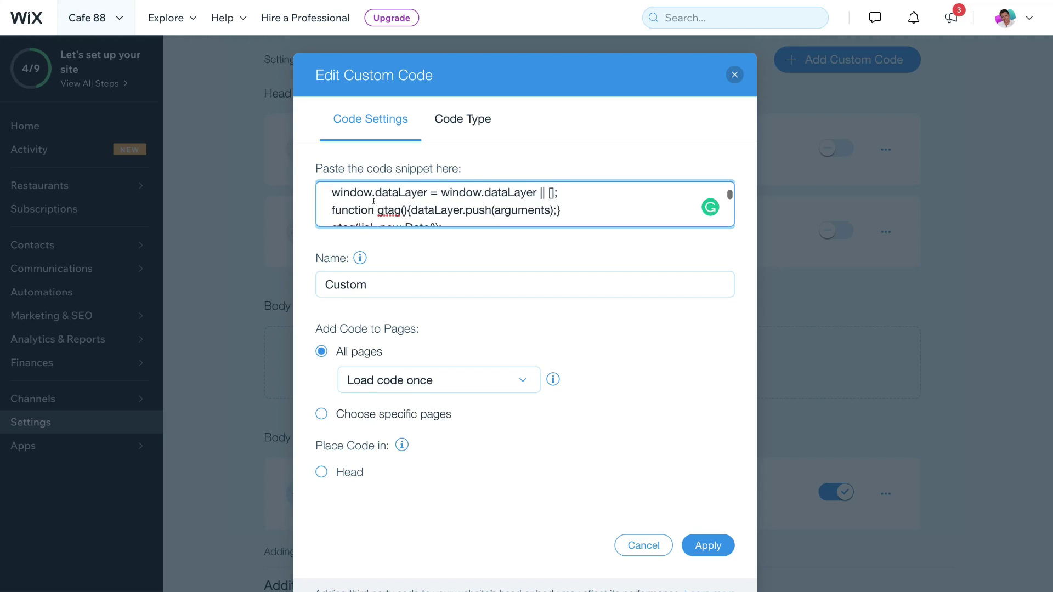
{"action": "scroll", "coordinate": [373, 202], "scroll_direction": "down", "scroll_amount": 2}
{"action": "scroll", "coordinate": [374, 201], "scroll_direction": "down", "scroll_amount": 2}
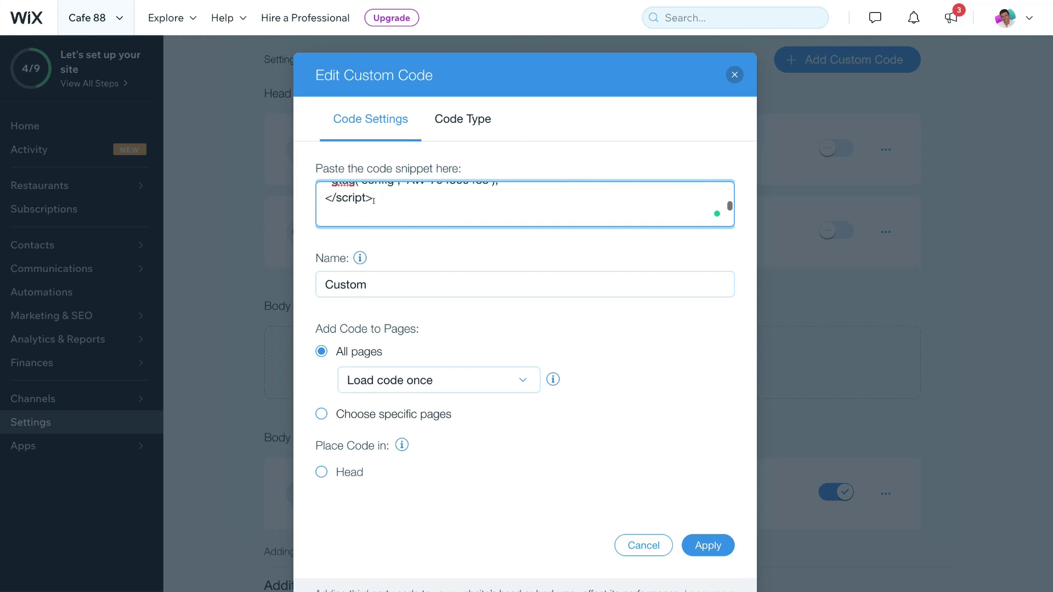
{"action": "scroll", "coordinate": [374, 201], "scroll_direction": "down", "scroll_amount": 3}
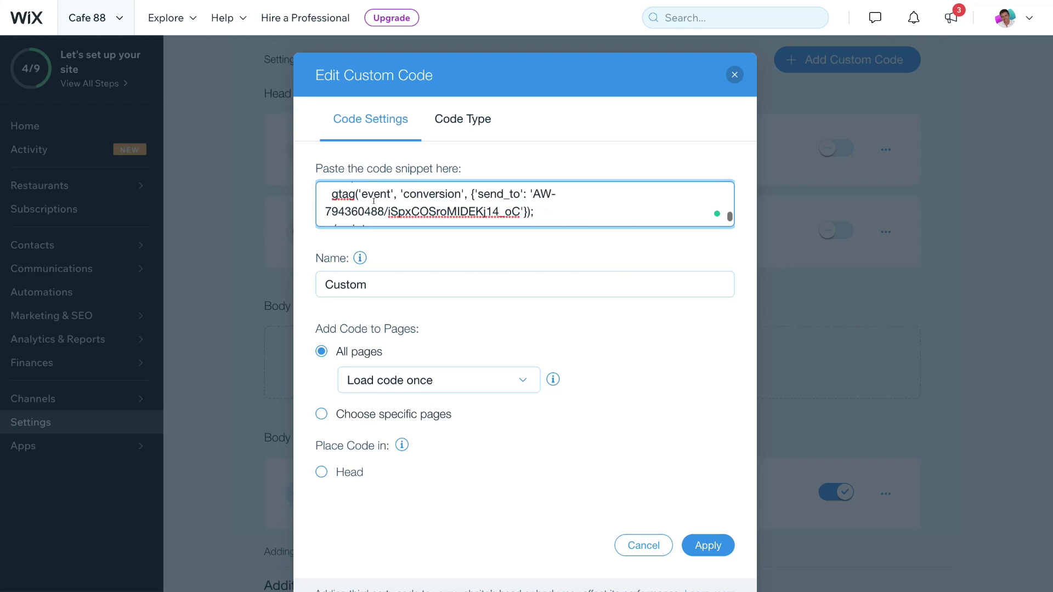
{"action": "scroll", "coordinate": [374, 201], "scroll_direction": "down", "scroll_amount": 2}
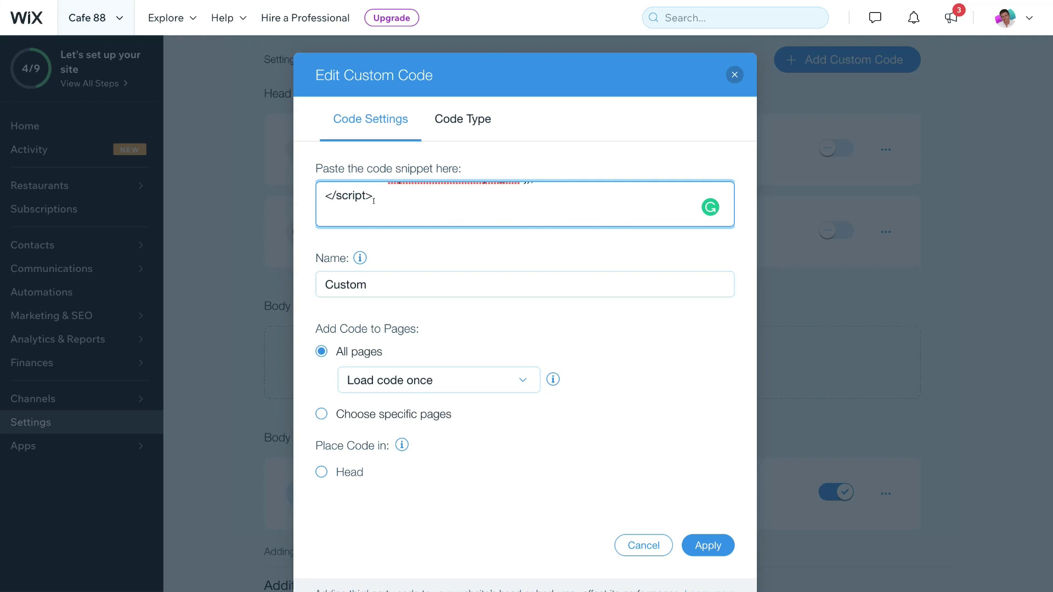
Rename the custom code to 'Lead Form Conversion'.
{"action": "left_click", "coordinate": [379, 279]}
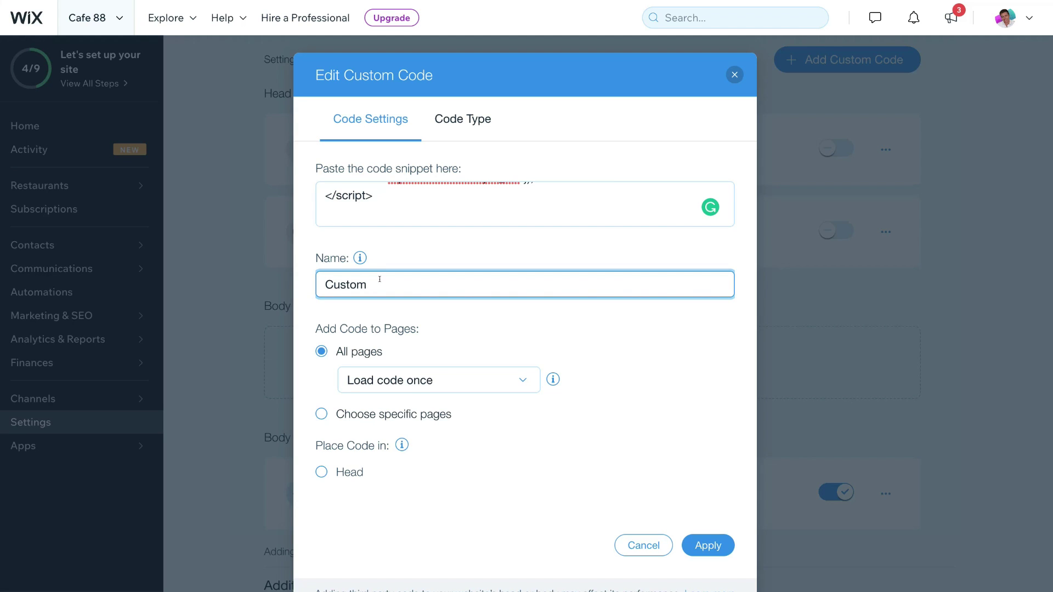
{"action": "double_click", "coordinate": [381, 279]}
{"action": "type", "text": "Lead Form Conversion"}
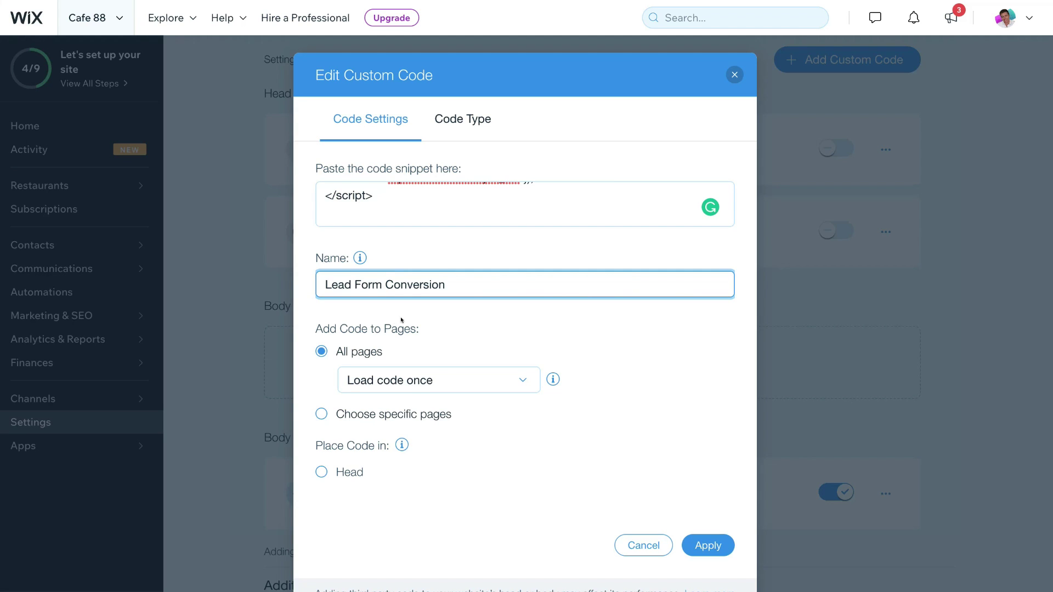
Load the code only on the Thank You page at Body - end and apply.
{"action": "left_click", "coordinate": [318, 414]}
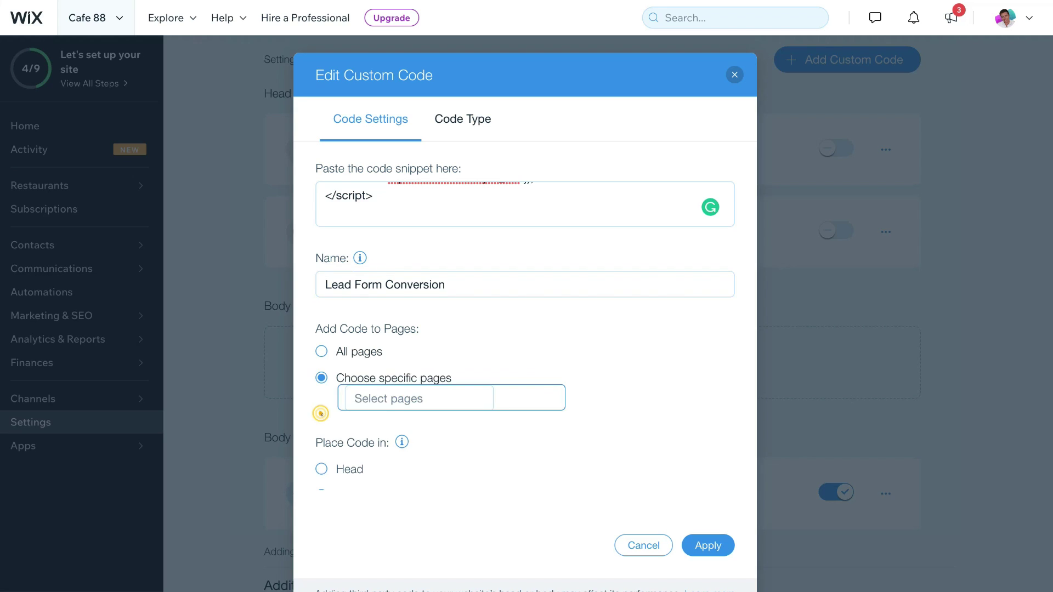
{"action": "left_click", "coordinate": [446, 393]}
{"action": "scroll", "coordinate": [426, 443], "scroll_direction": "down", "scroll_amount": 5}
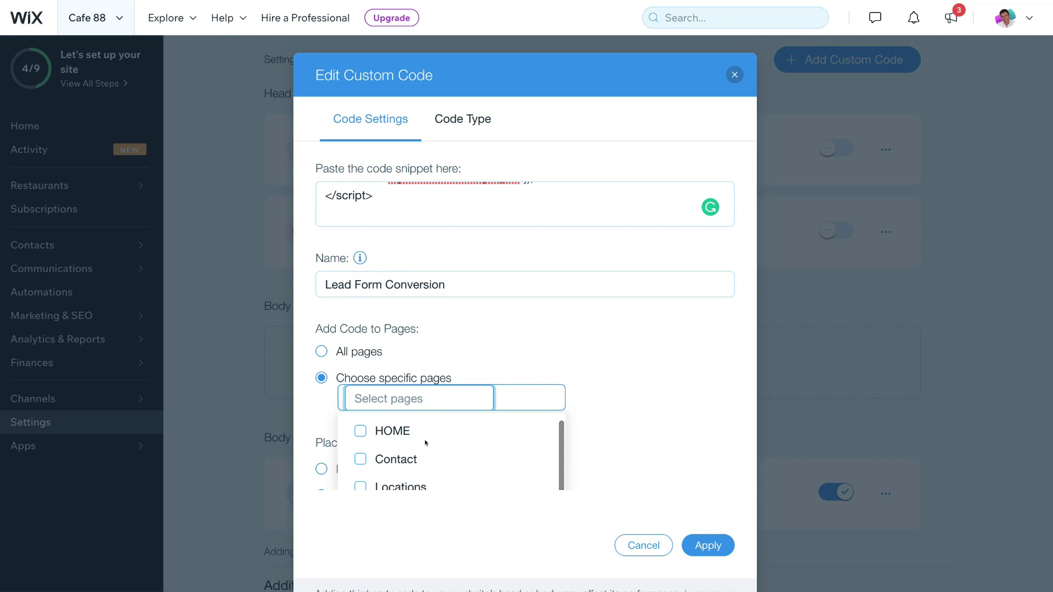
{"action": "scroll", "coordinate": [423, 442], "scroll_direction": "up", "scroll_amount": 1}
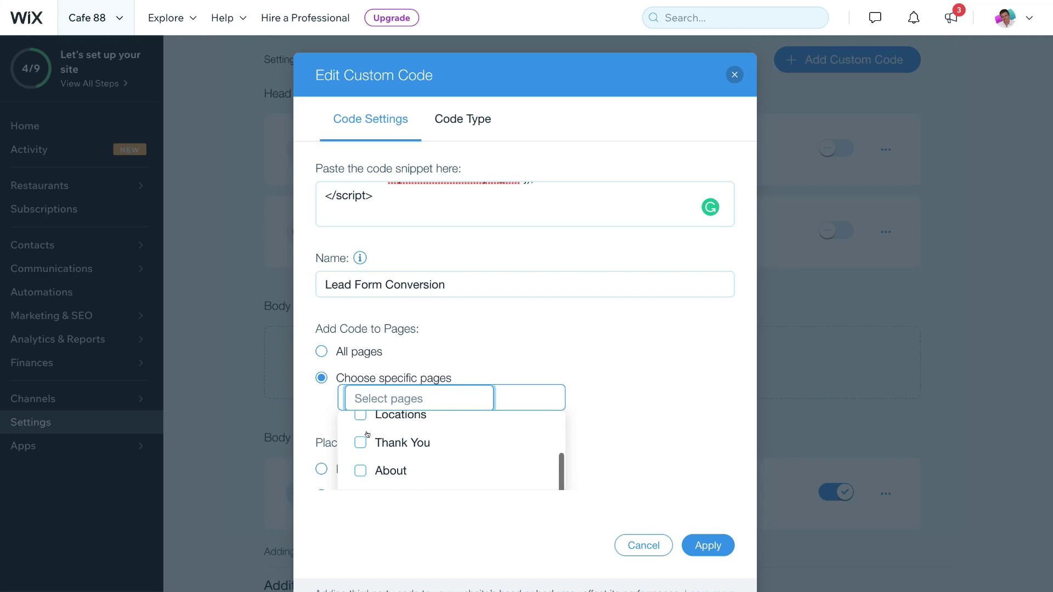
{"action": "left_click", "coordinate": [360, 442]}
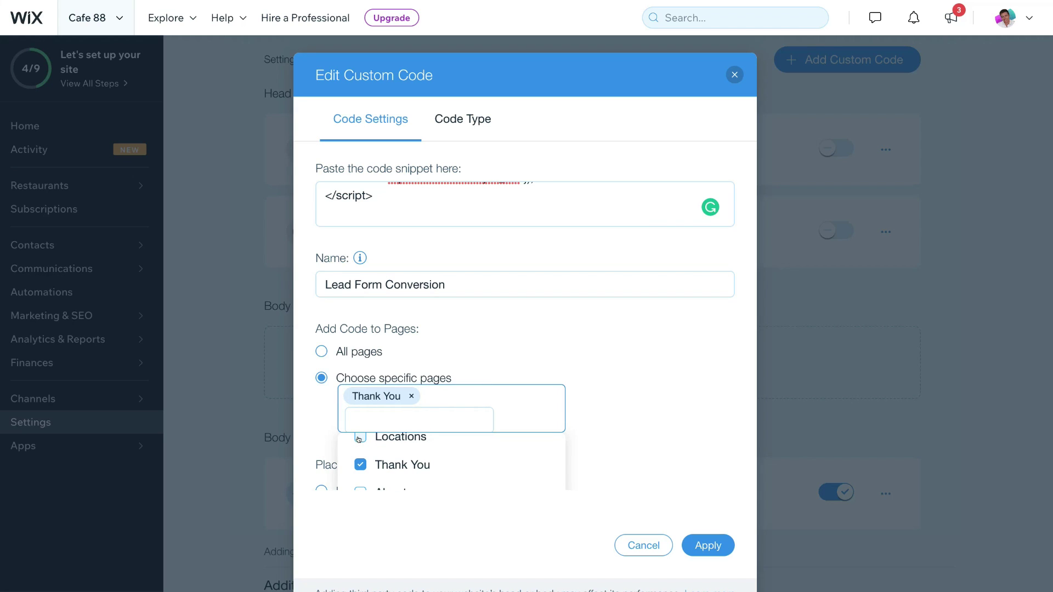
{"action": "left_click", "coordinate": [625, 416]}
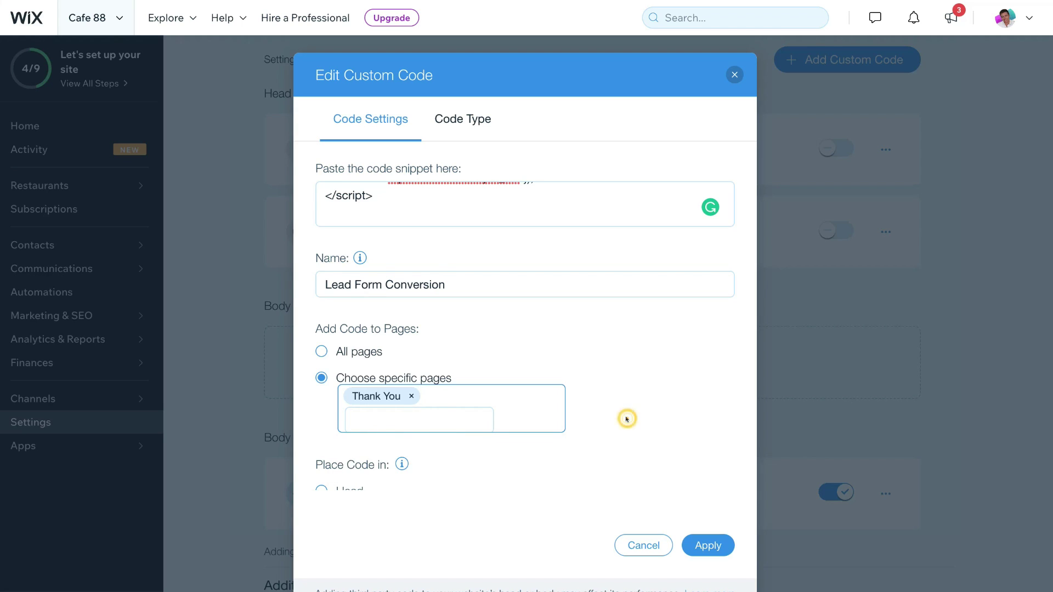
{"action": "scroll", "coordinate": [589, 369], "scroll_direction": "down", "scroll_amount": 2}
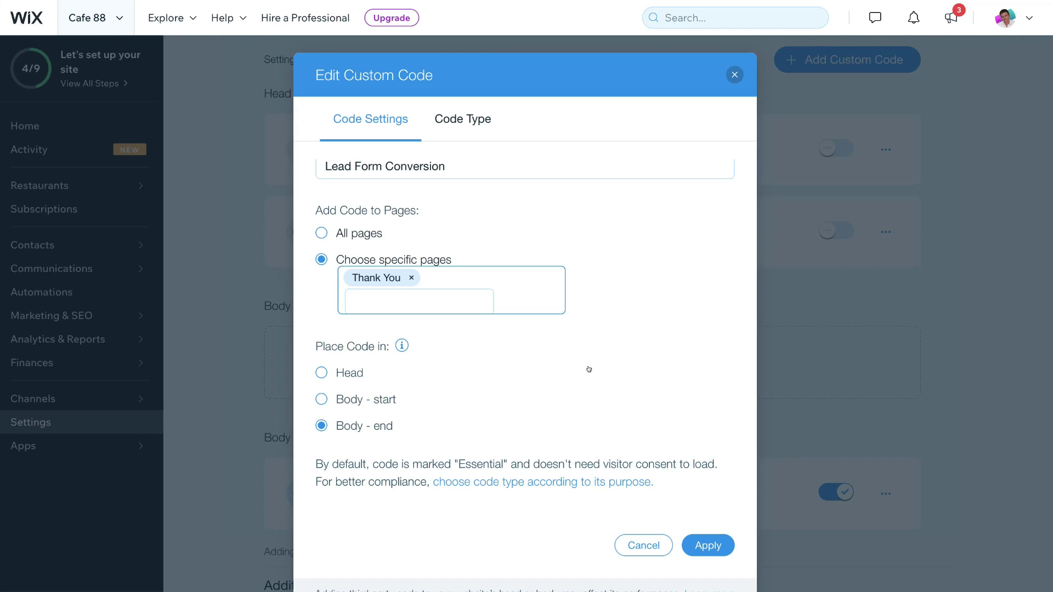
{"action": "left_click", "coordinate": [703, 545]}
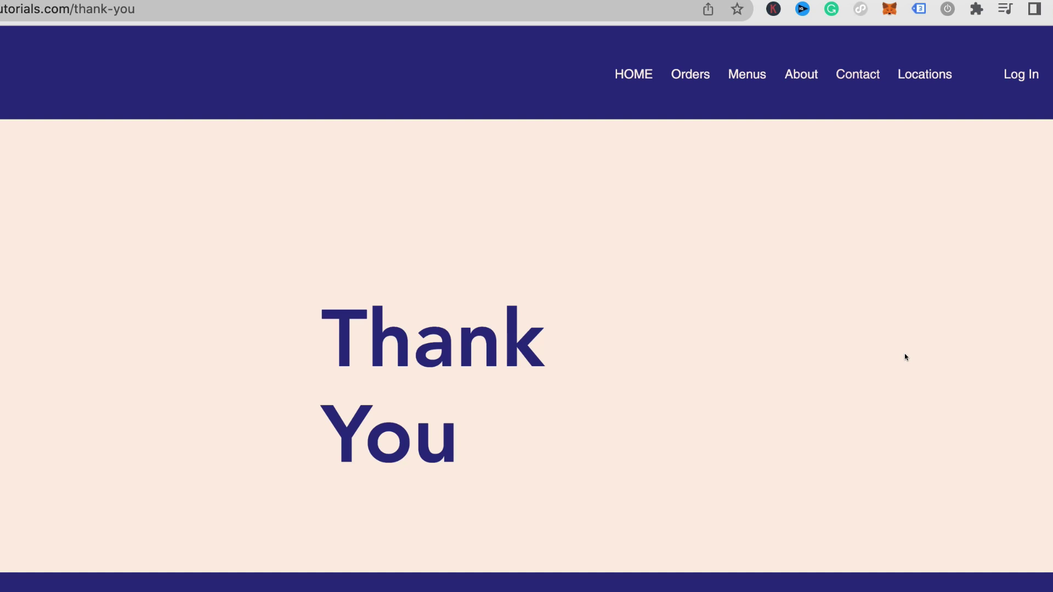
Check which tags Tag Assistant detects on the live Wix Thank You page.
{"action": "left_click", "coordinate": [914, 10]}
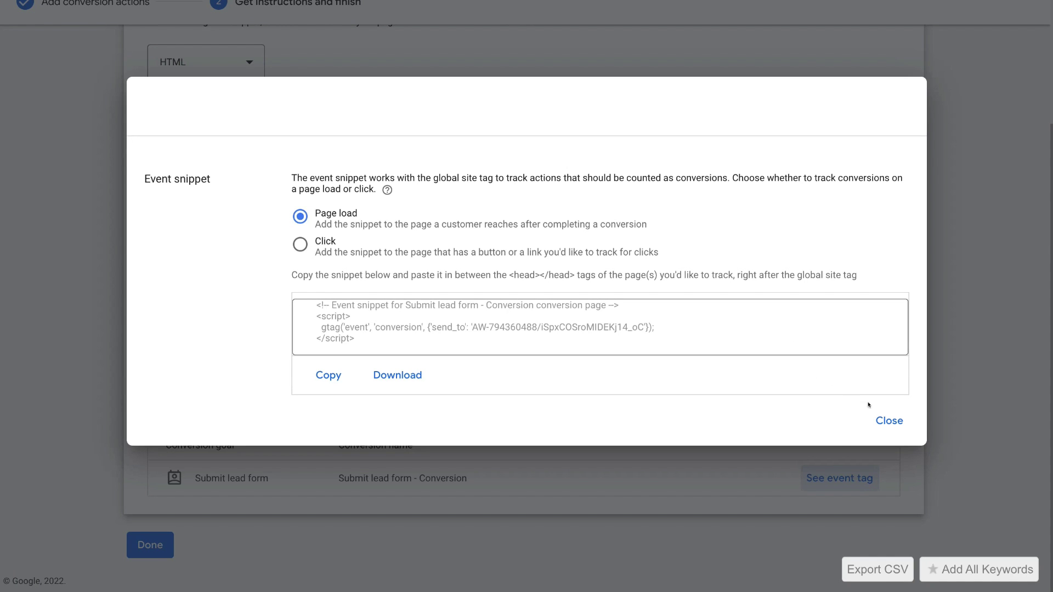
Close the event snippet, finish setup, and check Submit lead form shows Unverified.
{"action": "left_click", "coordinate": [889, 420]}
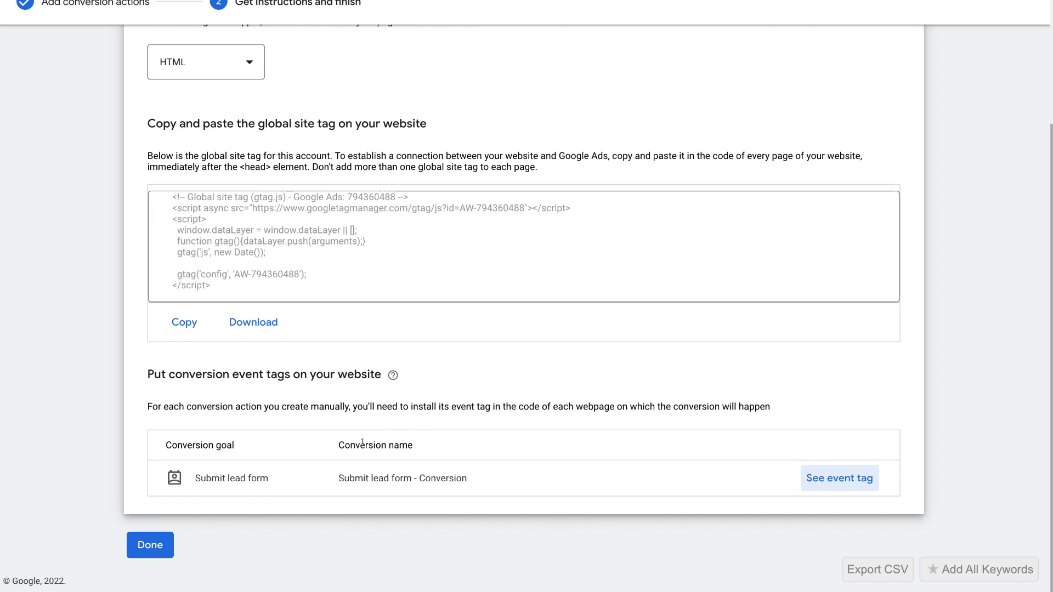
{"action": "left_click", "coordinate": [156, 543]}
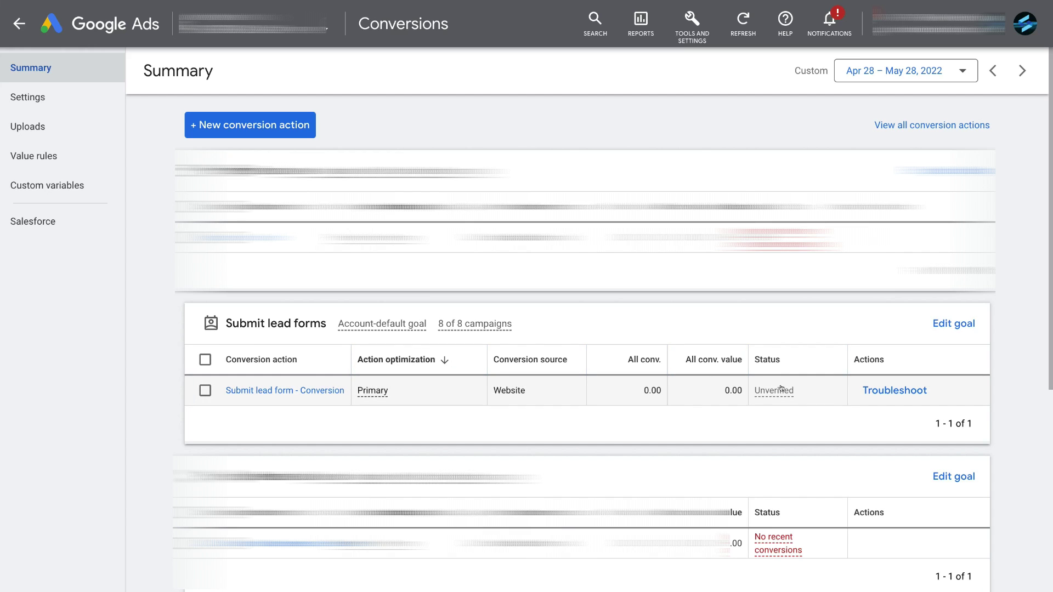
{"action": "mouse_move", "coordinate": [784, 389]}
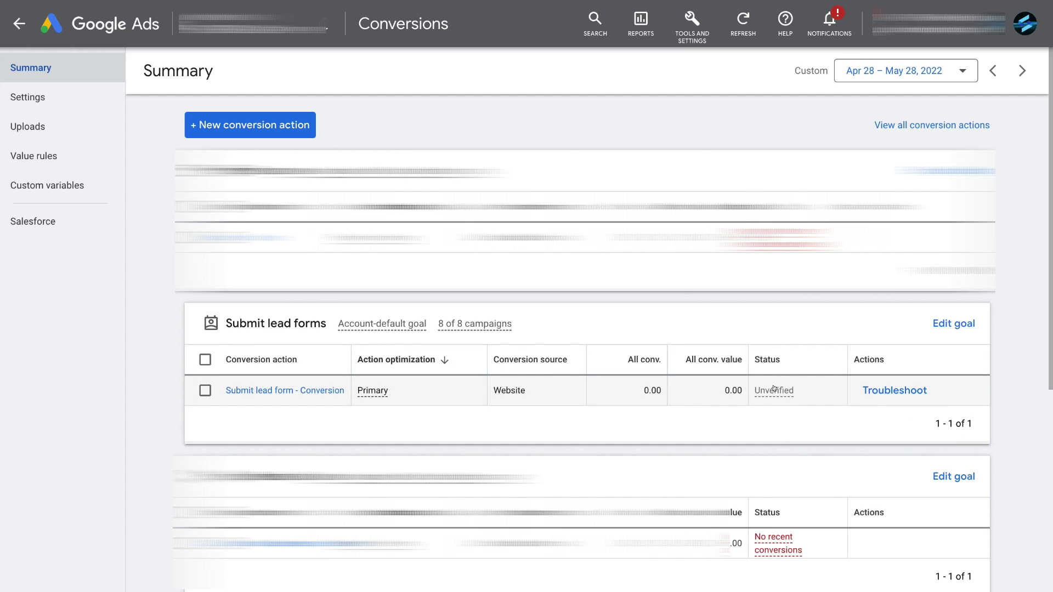